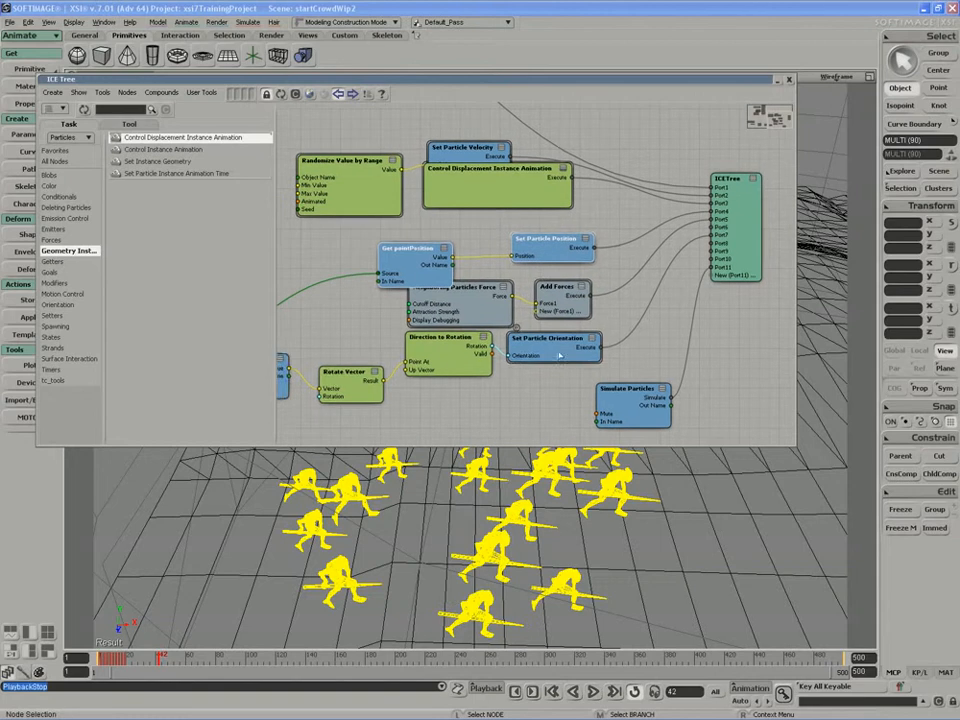
# Move the Set Particle Orientation branch and the Control Displacement Instance Animation node lower in the ICE Tree, and collapse the tree window.
pyautogui.moveTo(560, 355); pyautogui.dragTo(559, 359, button='middle')
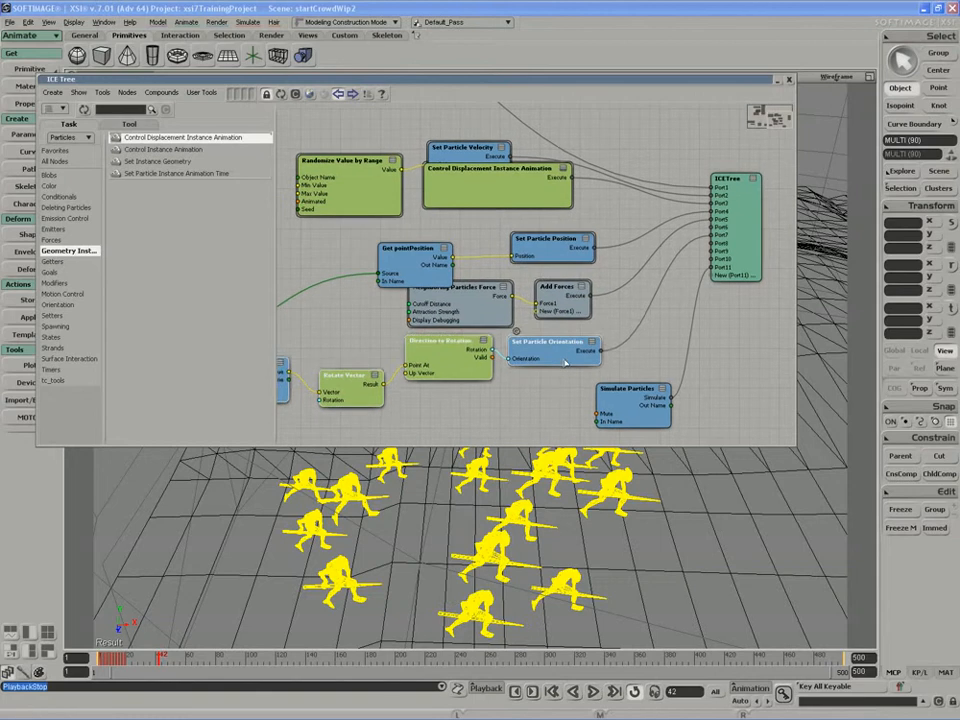
pyautogui.moveTo(482, 187); pyautogui.dragTo(480, 207)
pyautogui.doubleClick(454, 82)
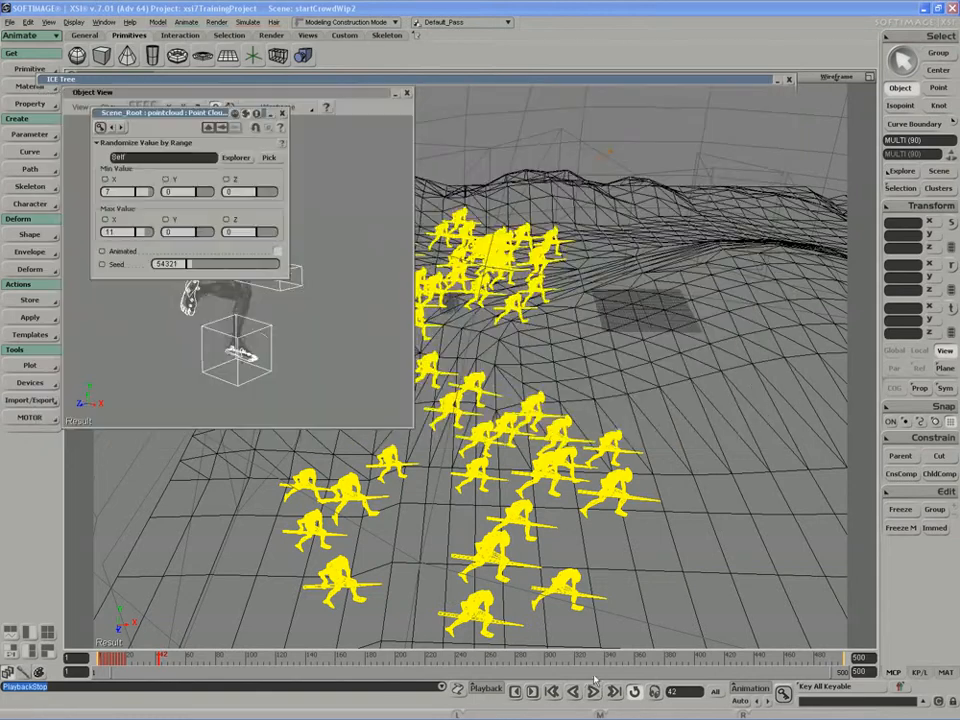
# Play the crowd simulation, switch the camera view to Textured Decal display, and stop playback.
pyautogui.click(595, 691)
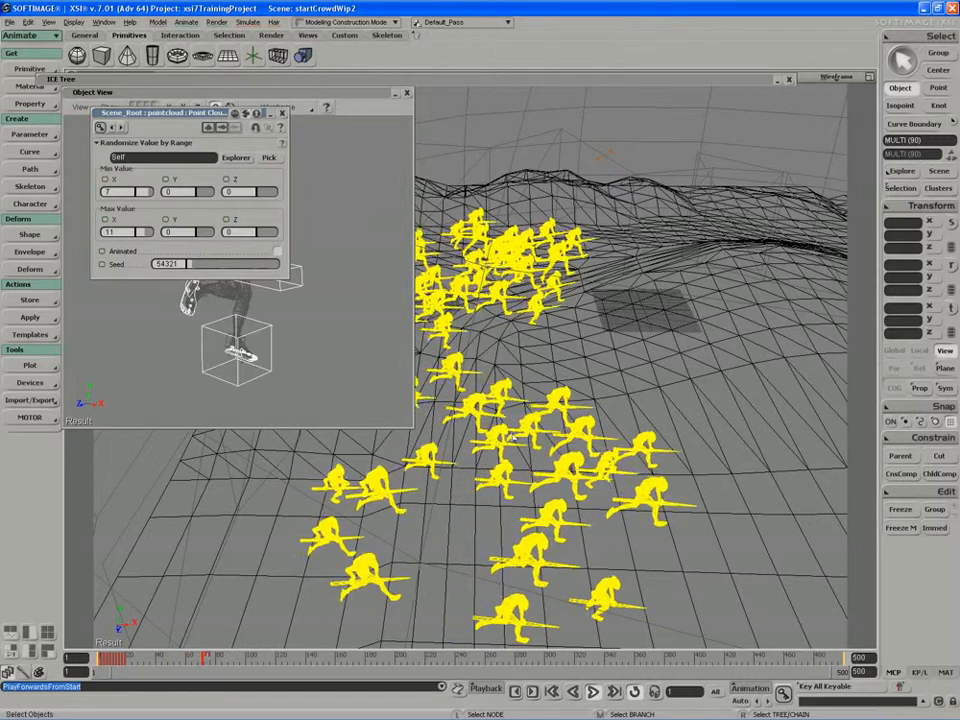
pyautogui.click(837, 76)
pyautogui.click(790, 274)
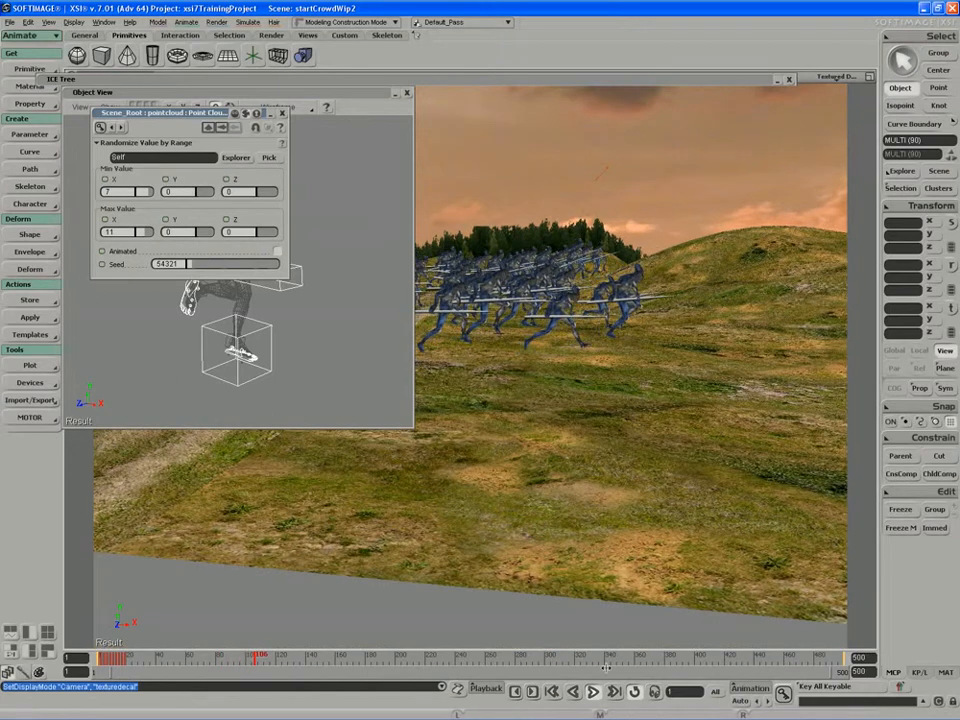
pyautogui.click(594, 691)
# Set the Randomize Value by Range maximum X to 16 and minimum X to 6, and close its properties.
pyautogui.moveTo(168, 113); pyautogui.dragTo(191, 124)
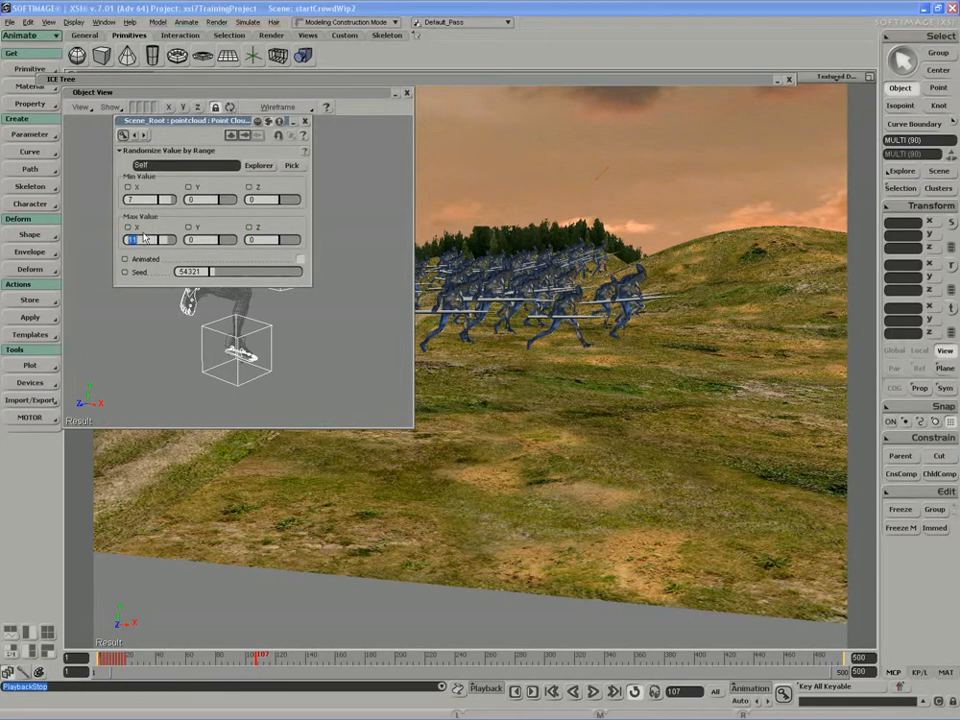
pyautogui.write('16')
pyautogui.click(149, 199)
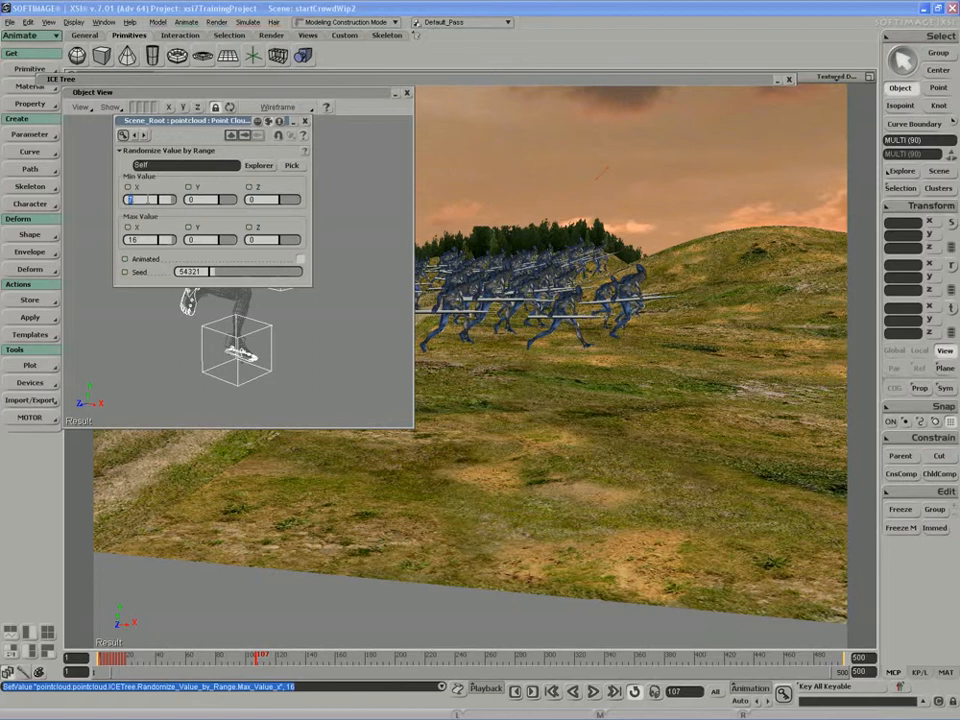
pyautogui.write('6')
pyautogui.press('Return')
pyautogui.click(305, 121)
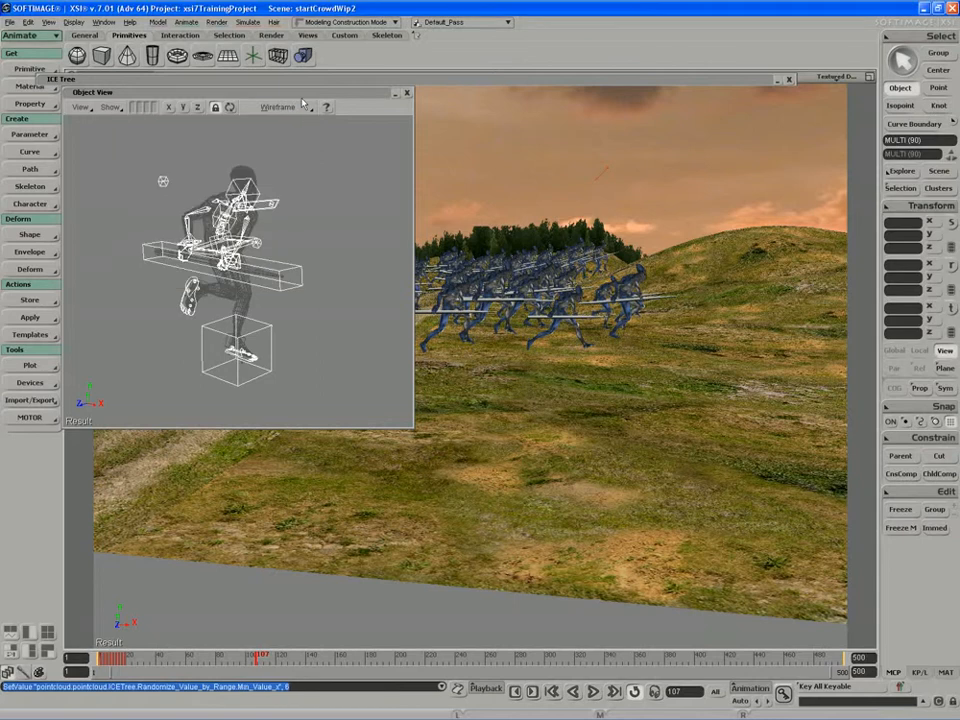
# Collapse the Object View and play the crowd simulation from the start to check the new speed range.
pyautogui.doubleClick(305, 94)
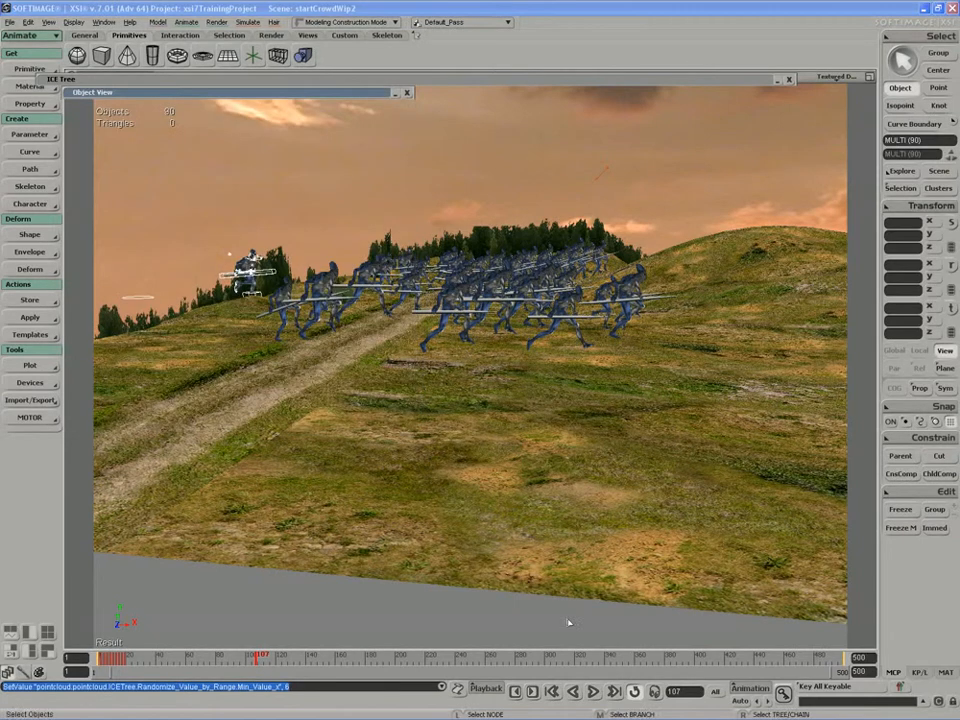
pyautogui.middleClick(598, 693)
pyautogui.press('s')
pyautogui.moveTo(476, 463); pyautogui.dragTo(477, 476, button='right')
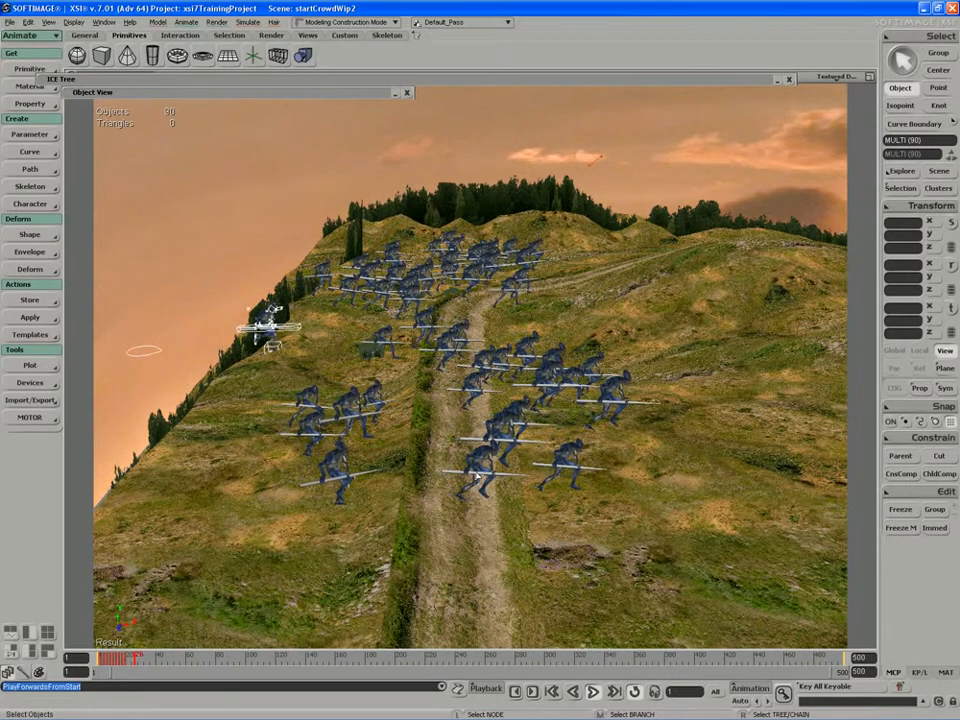
# Stop playback, reopen the ICE Tree and set the Randomize Value by Range node's minimum X to 13.
pyautogui.click(292, 94)
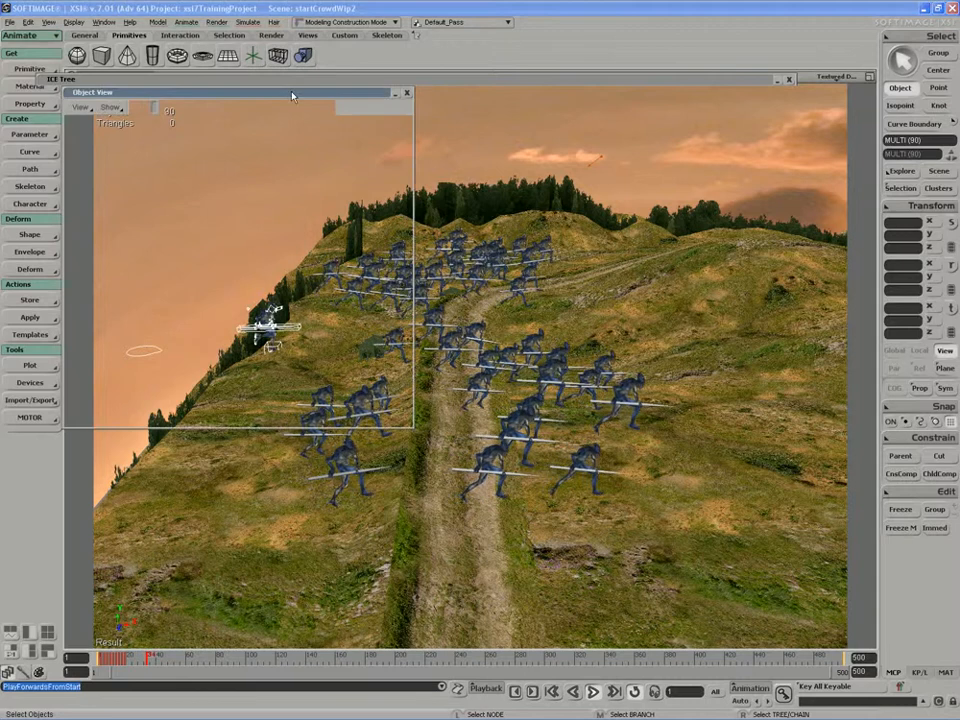
pyautogui.click(375, 86)
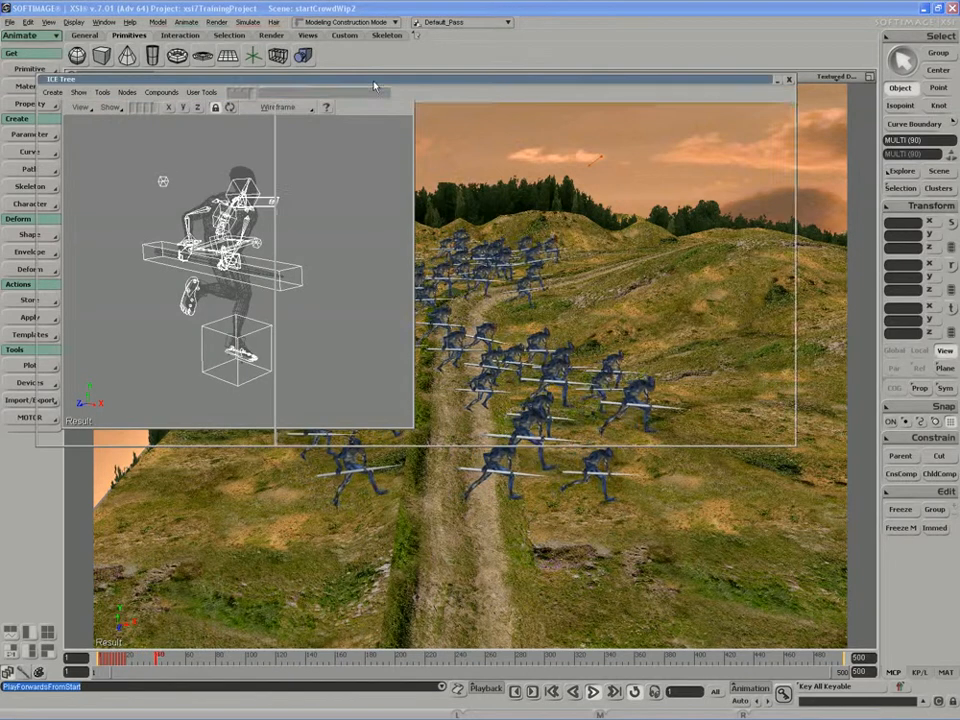
pyautogui.press('Escape')
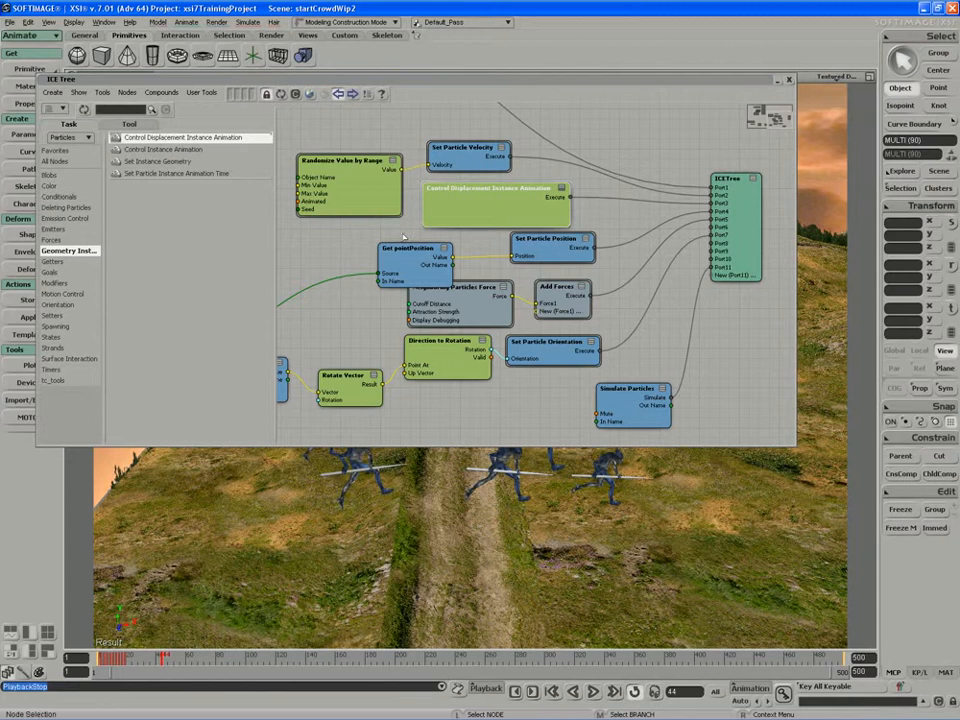
pyautogui.moveTo(362, 199); pyautogui.dragTo(427, 232, button='middle')
pyautogui.doubleClick(418, 220)
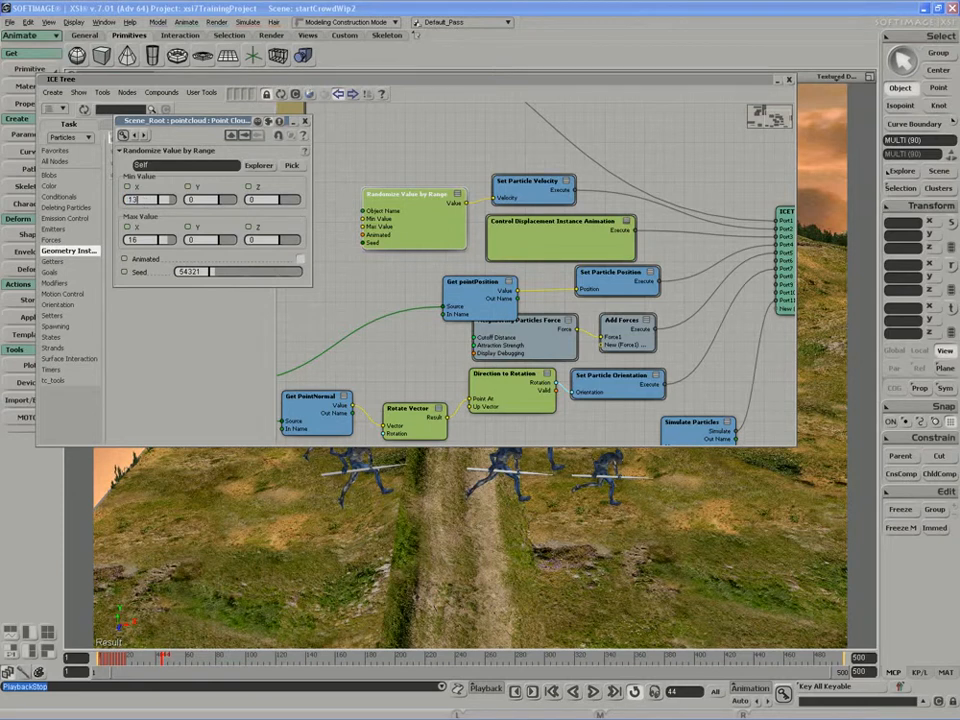
pyautogui.press('Return')
# Collapse the Object View again and close the ICE Tree to clear the camera view.
pyautogui.click(309, 76)
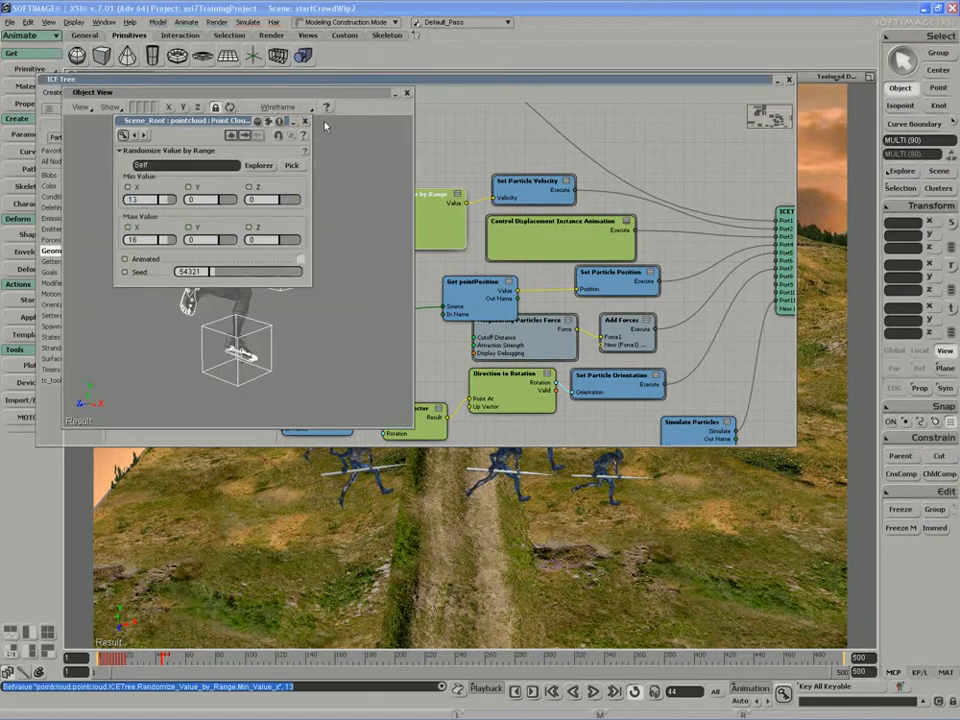
pyautogui.click(396, 93)
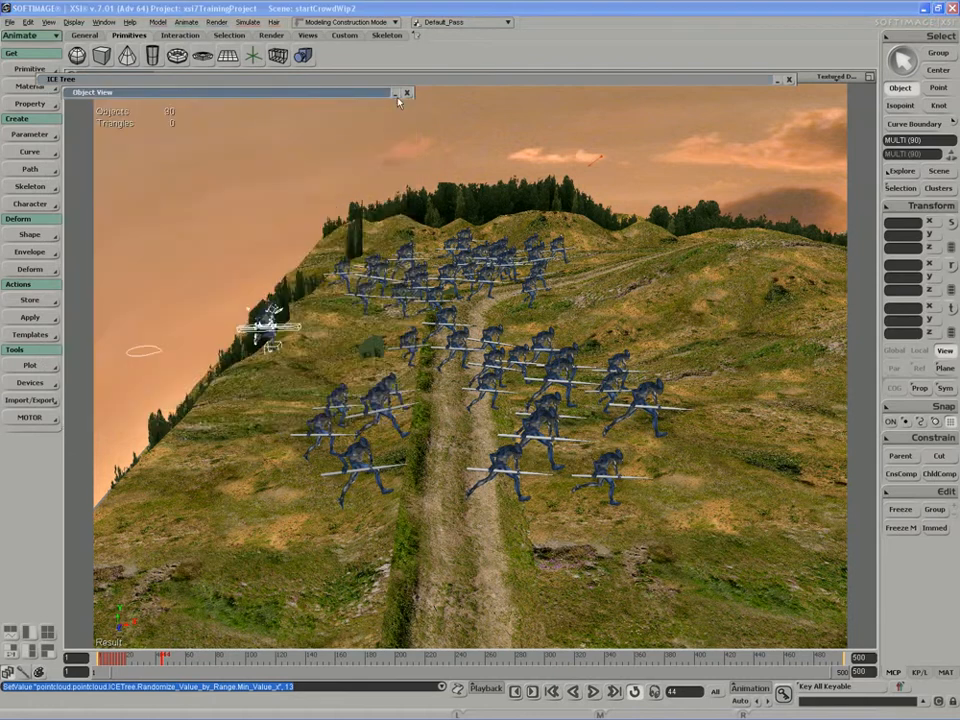
pyautogui.click(789, 78)
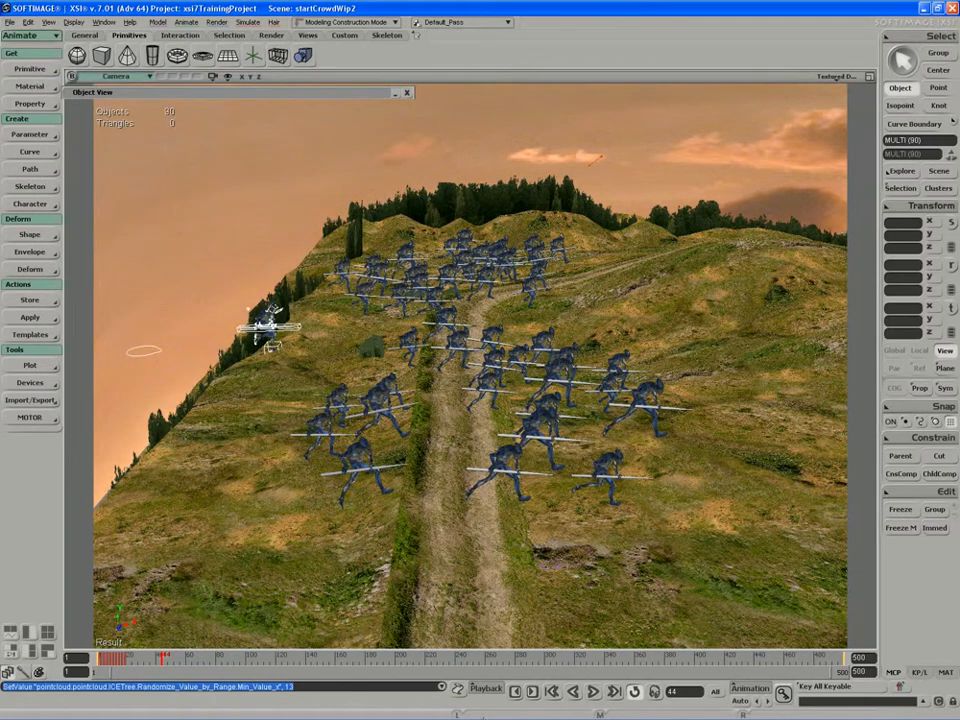
# Play the faster crowd simulation in the camera view using Wireframe display.
pyautogui.click(593, 691)
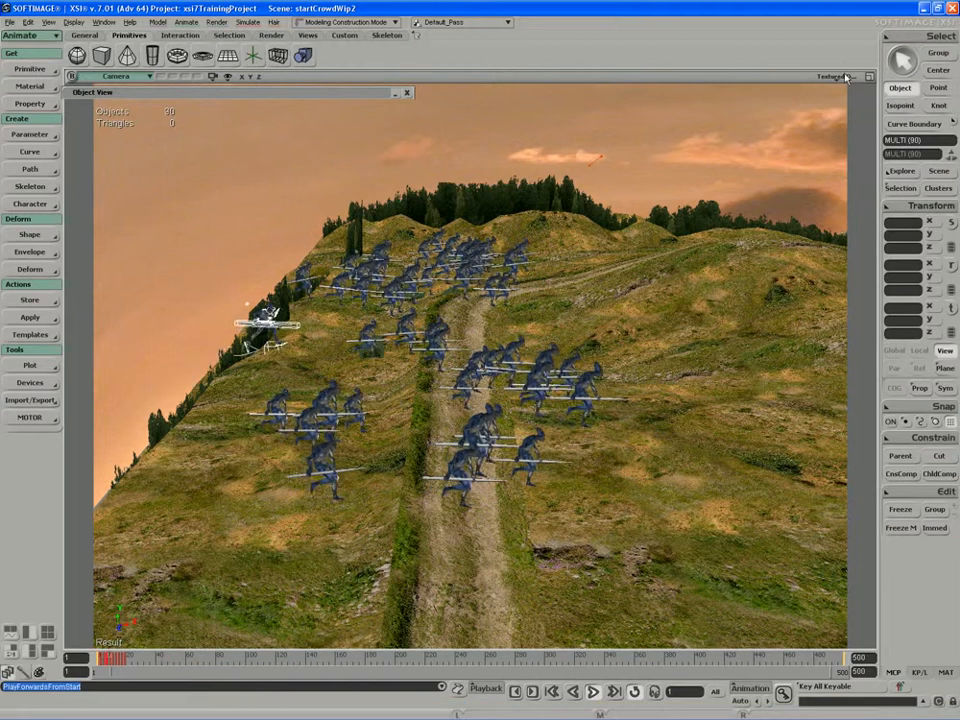
pyautogui.click(847, 78)
pyautogui.click(825, 213)
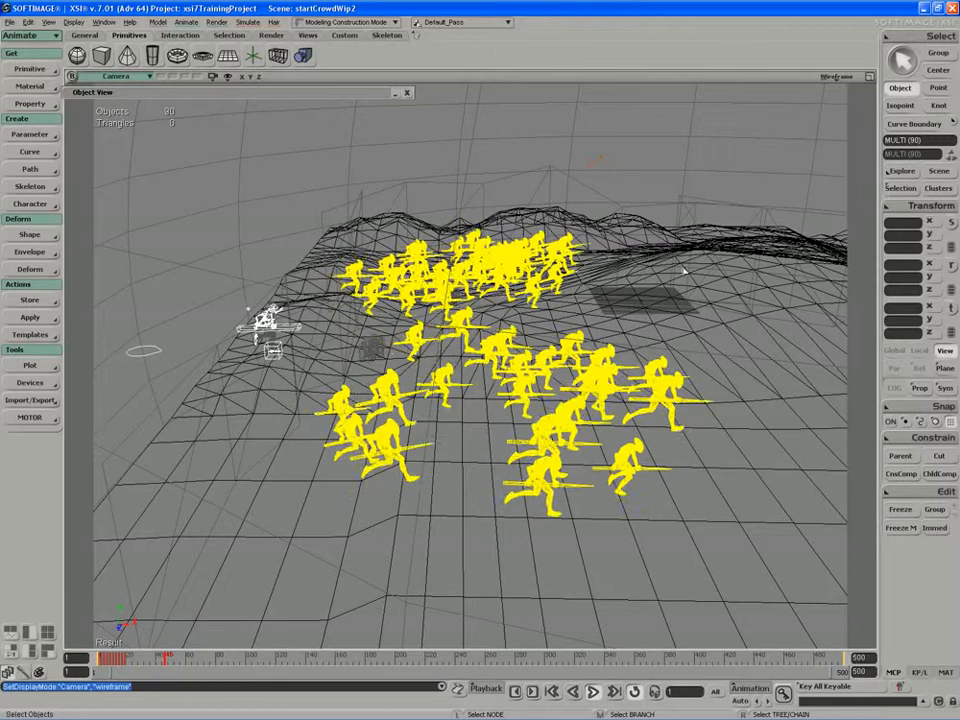
pyautogui.press('s')
pyautogui.moveTo(675, 268); pyautogui.dragTo(603, 281, button='right')
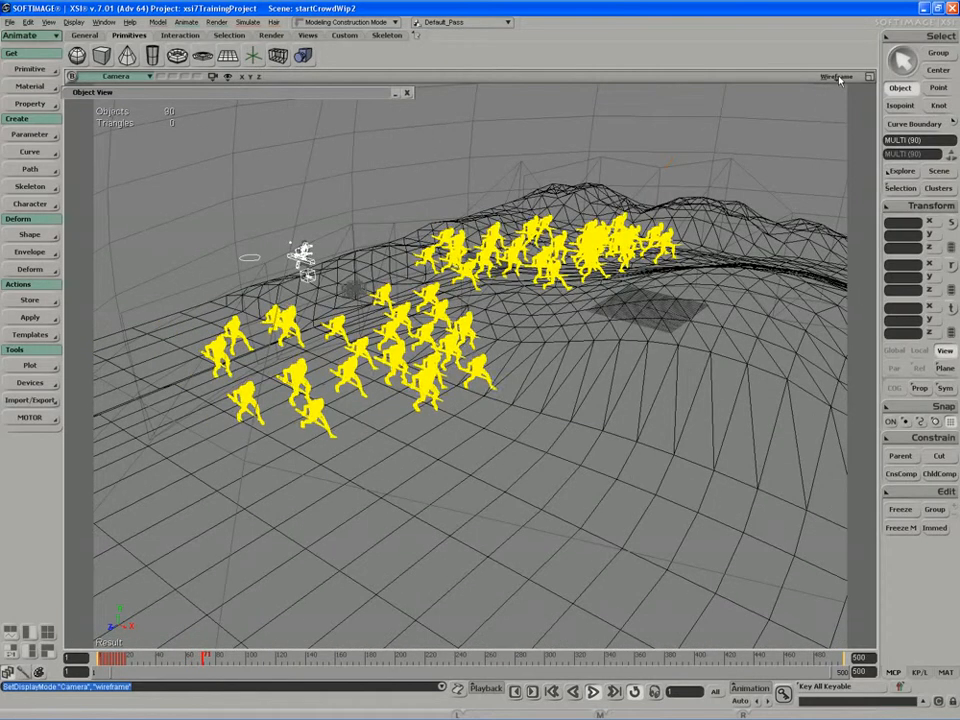
# Return the camera view to Textured Decal display, watch the running crowd from the side, and stop playback.
pyautogui.middleClick(835, 78)
pyautogui.press('s')
pyautogui.moveTo(738, 196); pyautogui.dragTo(703, 218, button='right')
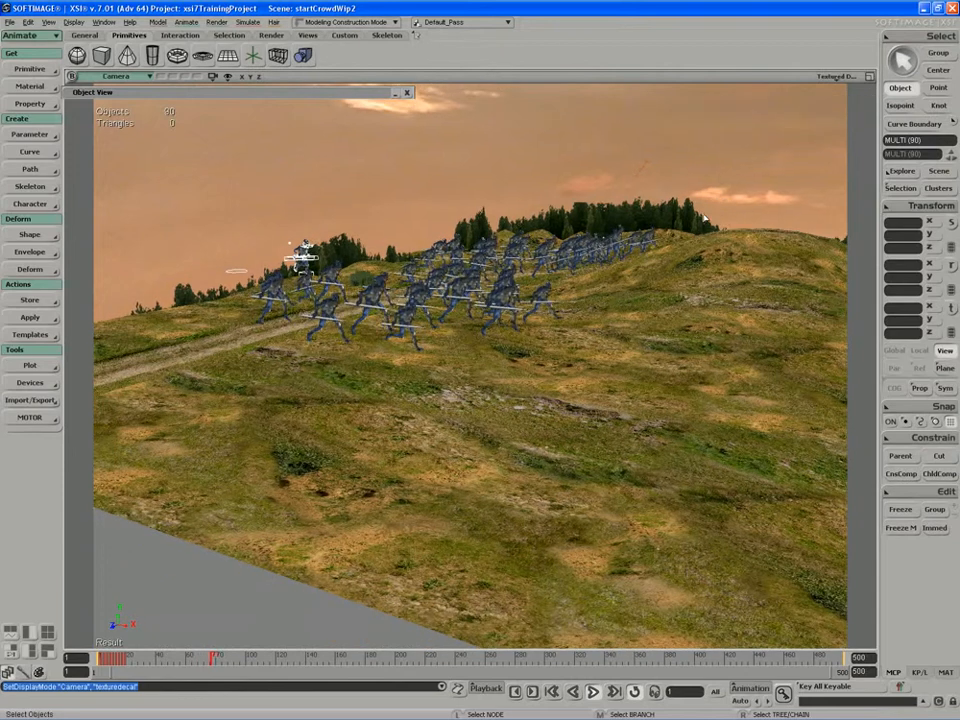
pyautogui.moveTo(680, 219); pyautogui.dragTo(643, 241, button='right')
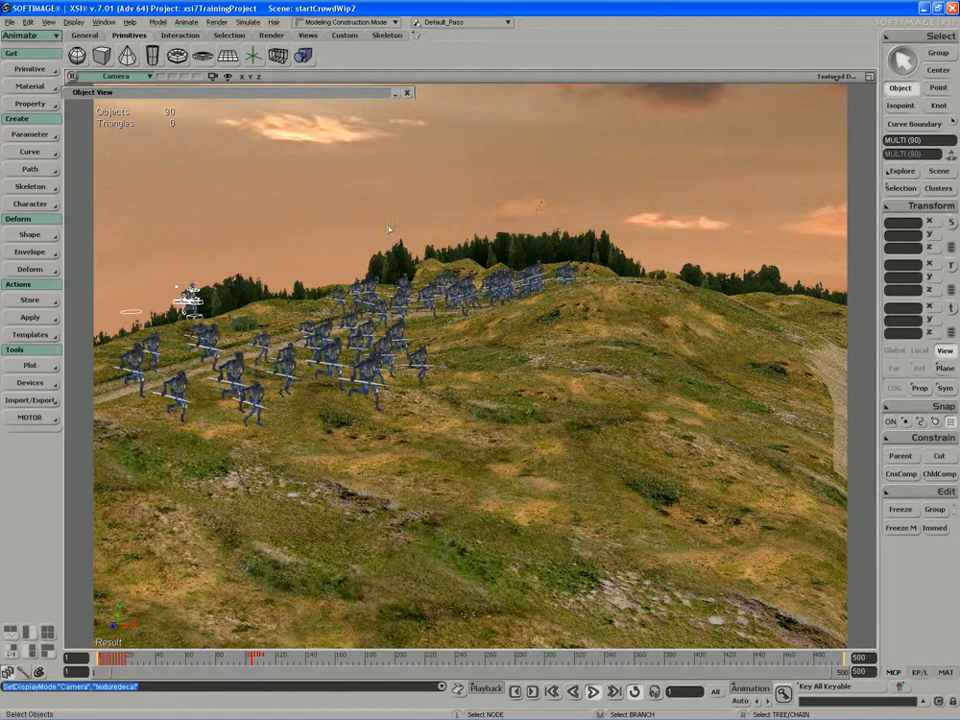
pyautogui.click(594, 692)
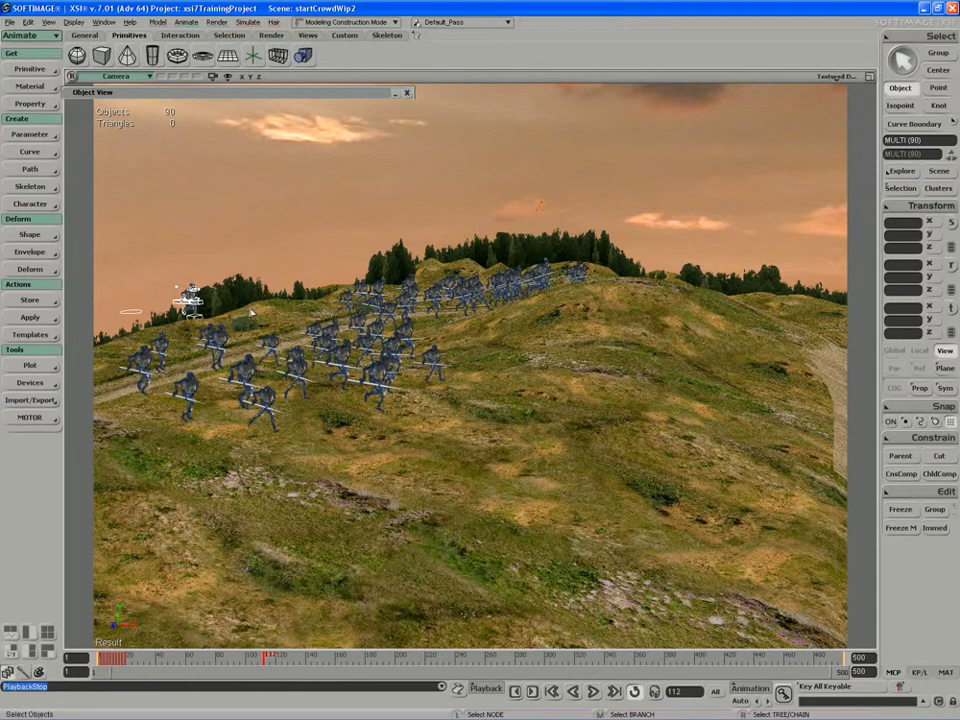
# Select the mulcorAdvancedRigModelSpear model in the Explorer and translate it about 91 units along local Z, out of view.
pyautogui.press('8')
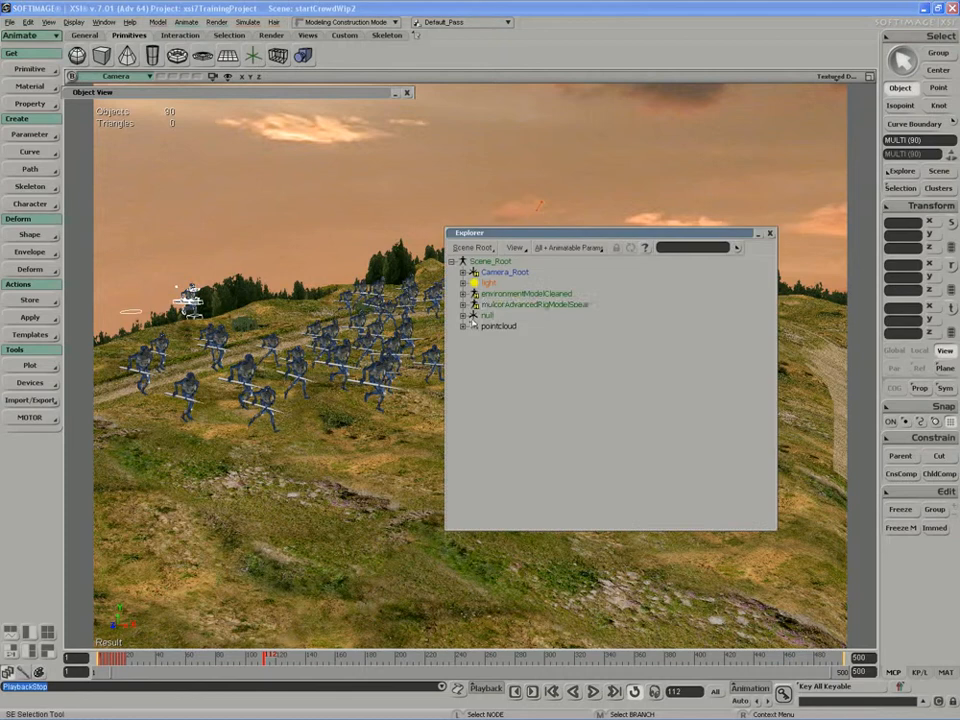
pyautogui.click(506, 306)
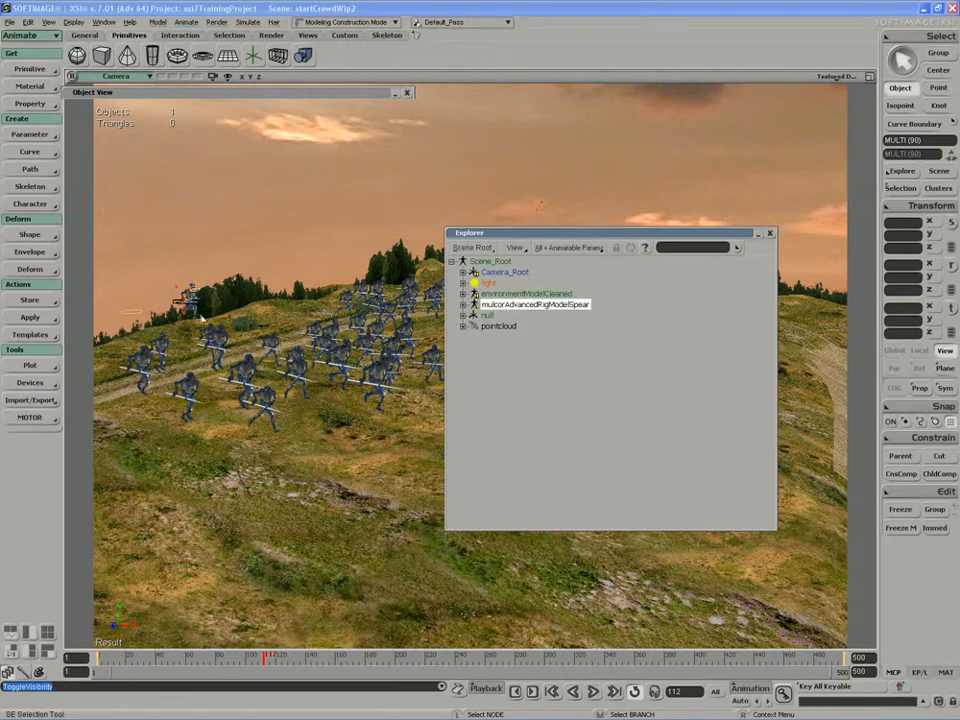
pyautogui.press('v')
pyautogui.moveTo(154, 327); pyautogui.dragTo(2, 412)
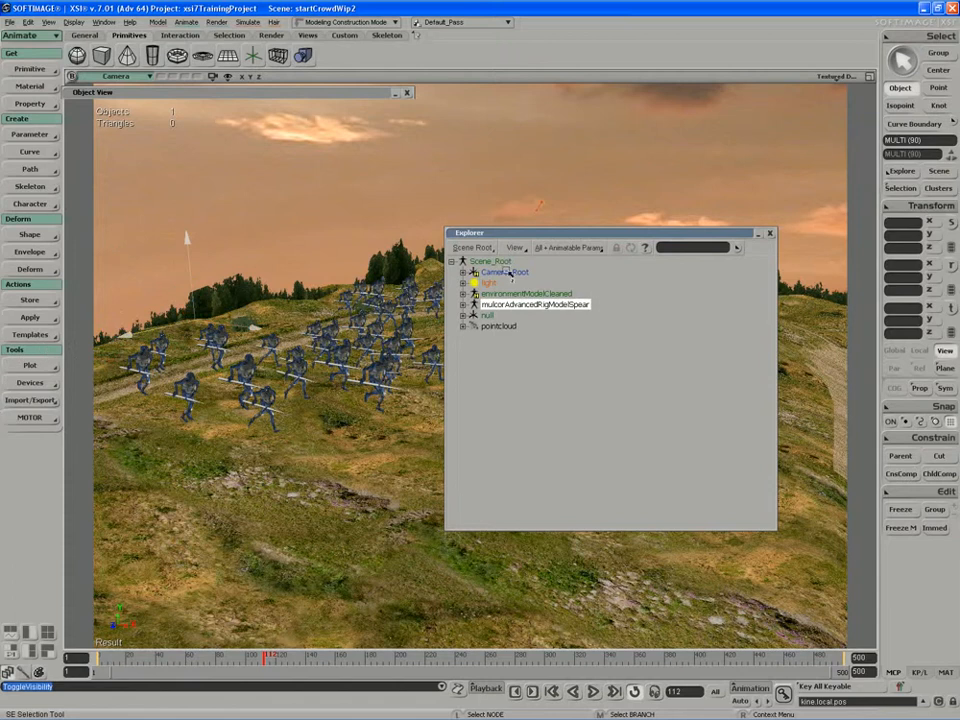
pyautogui.click(770, 233)
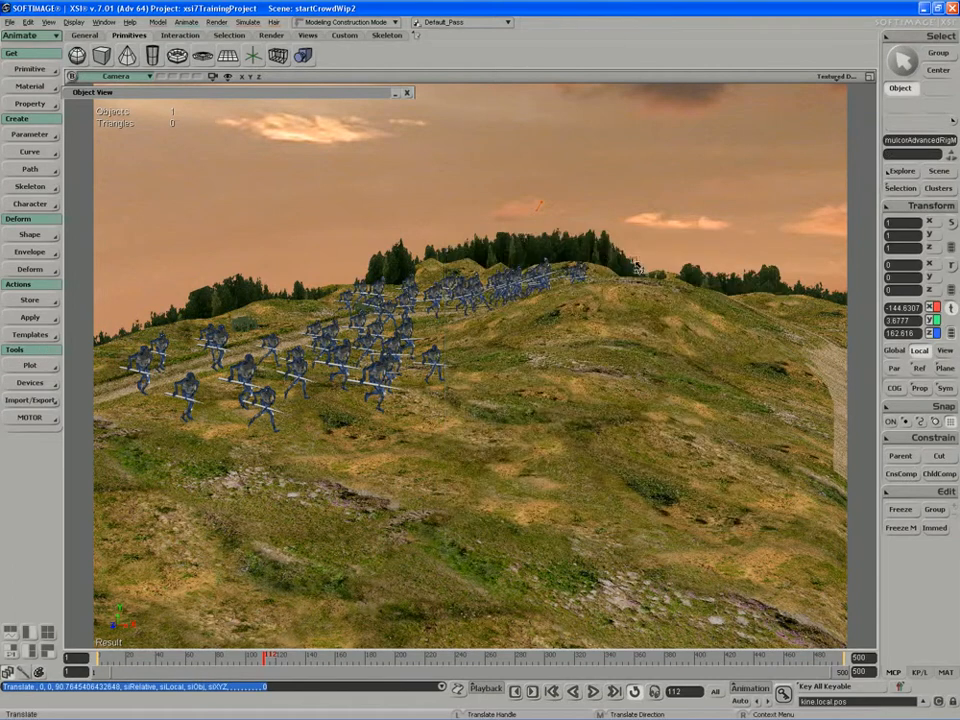
# Select the scene light, preview most of the crowd in a render region, and hide the region.
pyautogui.moveTo(607, 256); pyautogui.dragTo(531, 208)
pyautogui.press('space')
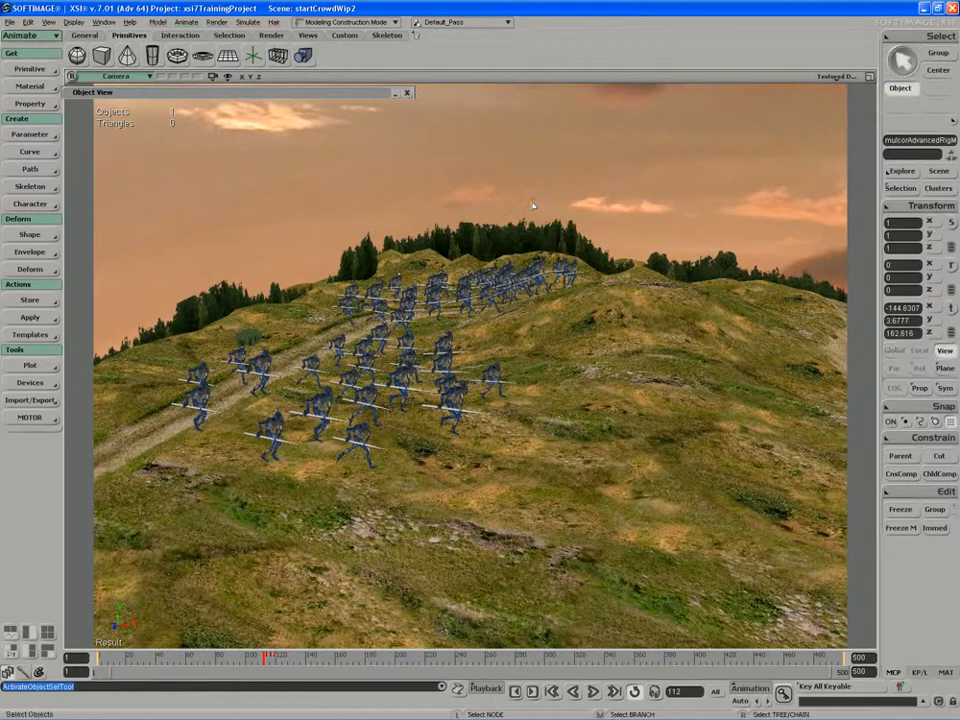
pyautogui.click(533, 205)
pyautogui.press('q')
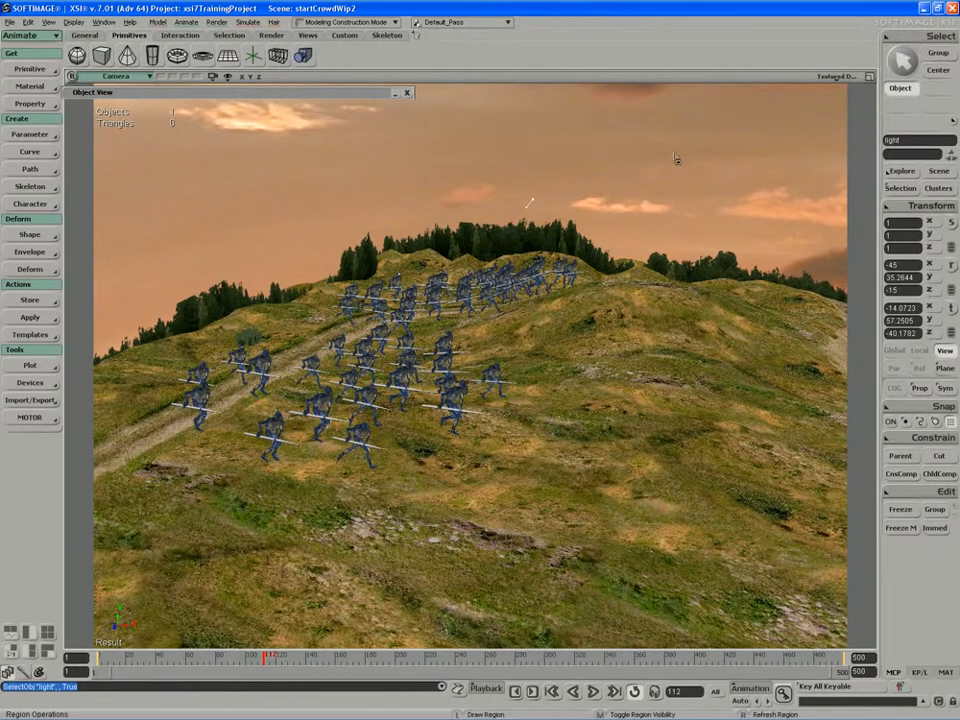
pyautogui.moveTo(677, 148); pyautogui.dragTo(103, 550)
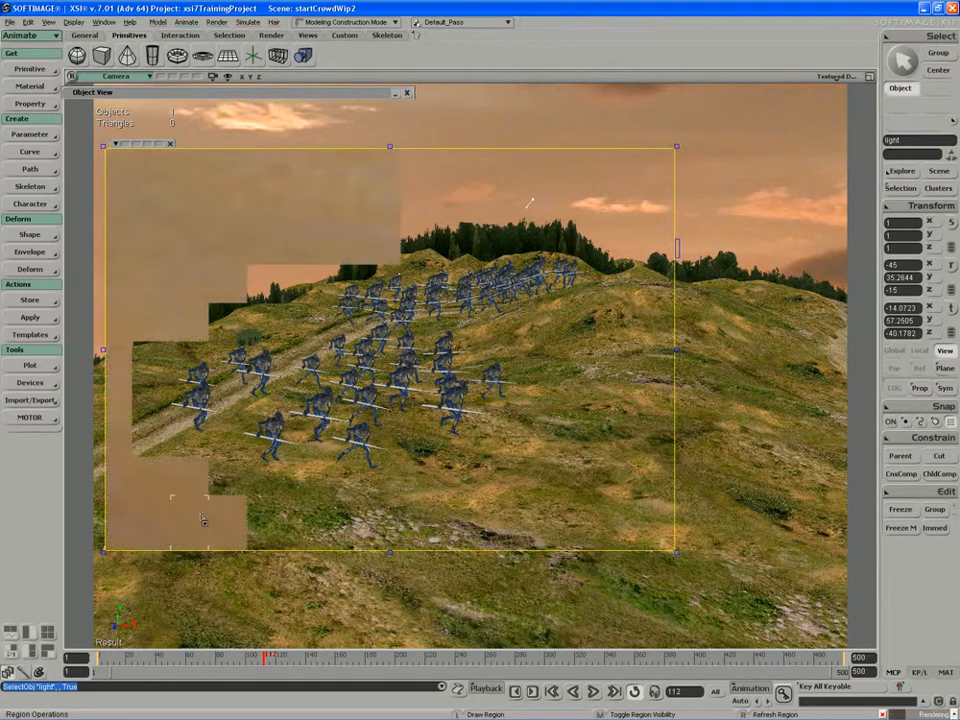
pyautogui.middleClick(254, 415)
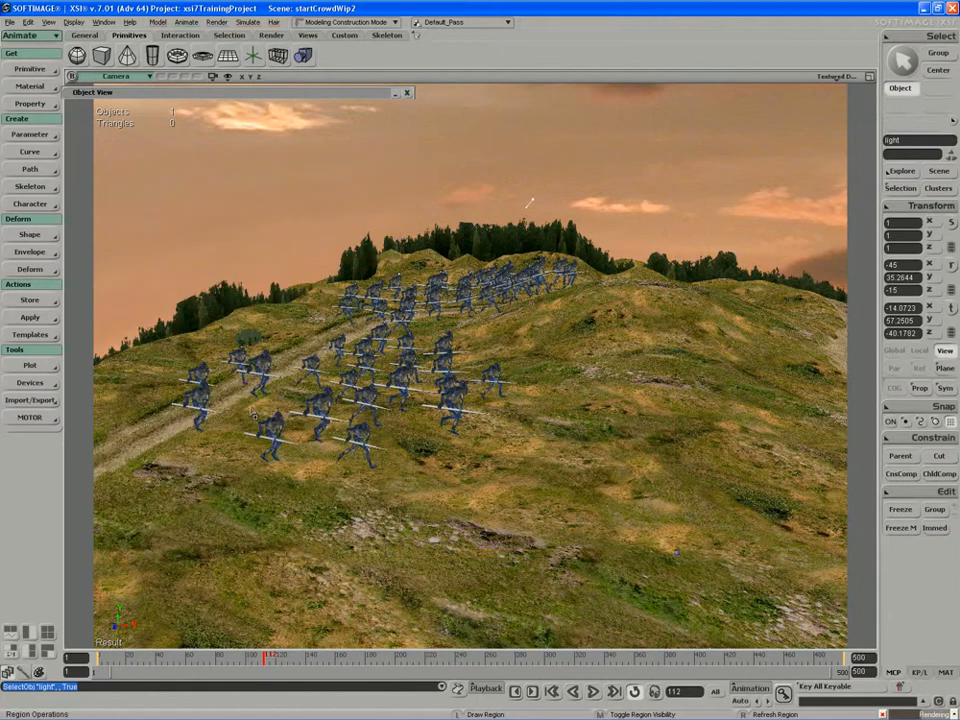
# Preview a closer view of the spear-carrying runners in a render region and hide it.
pyautogui.scroll(5, 257, 401)
pyautogui.press('s')
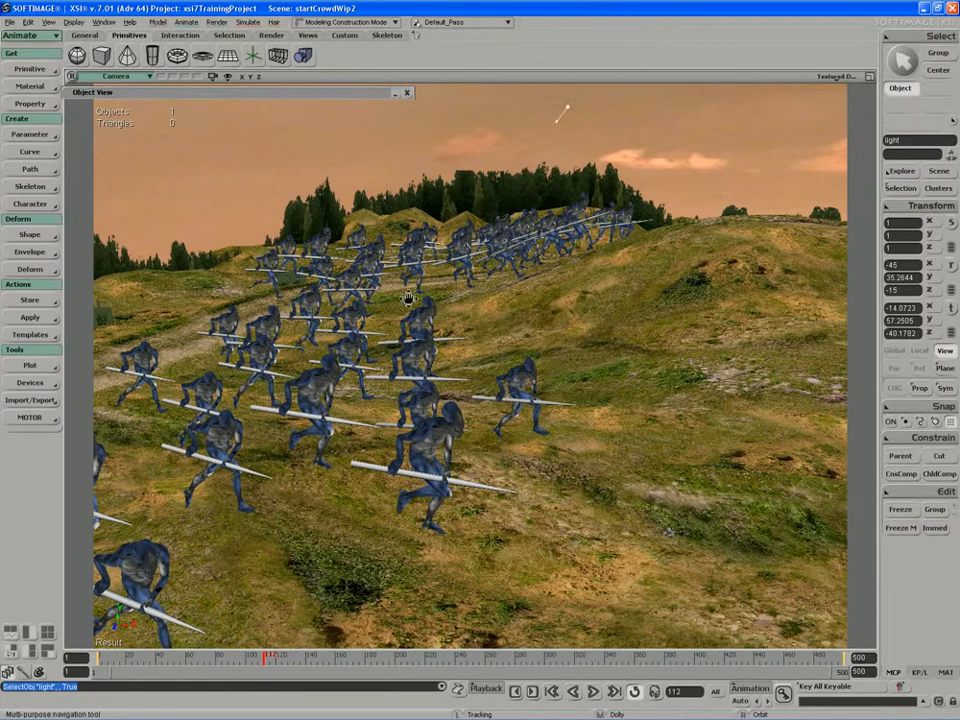
pyautogui.moveTo(409, 300); pyautogui.dragTo(214, 551)
pyautogui.press('q')
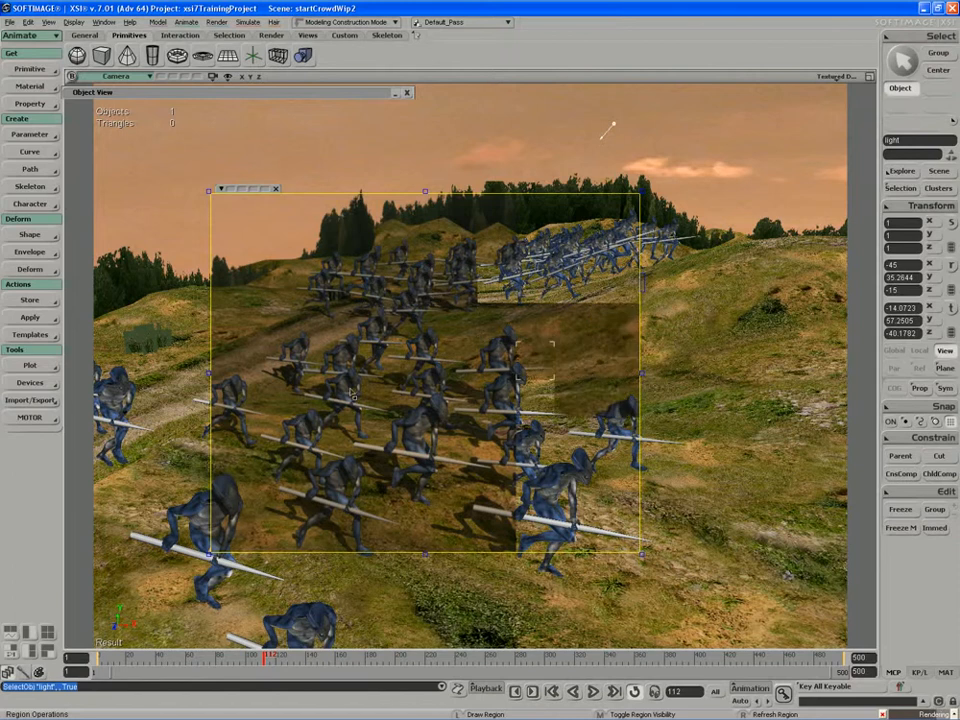
pyautogui.middleClick(353, 398)
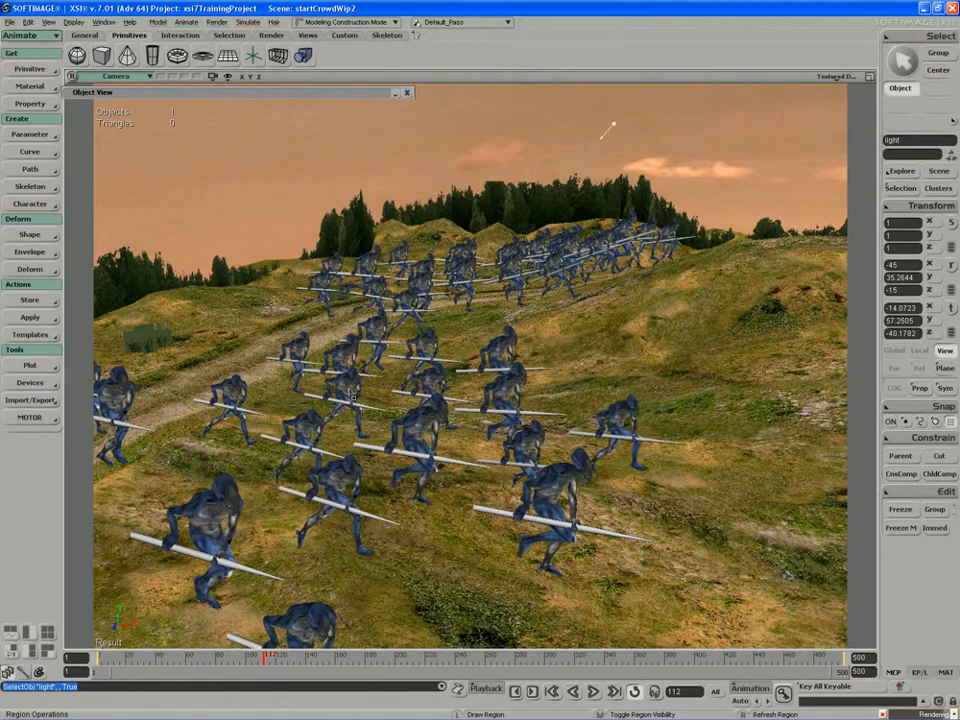
# Scrub the crowd animation to frame 141 and return to object selection.
pyautogui.moveTo(113, 657); pyautogui.dragTo(307, 657)
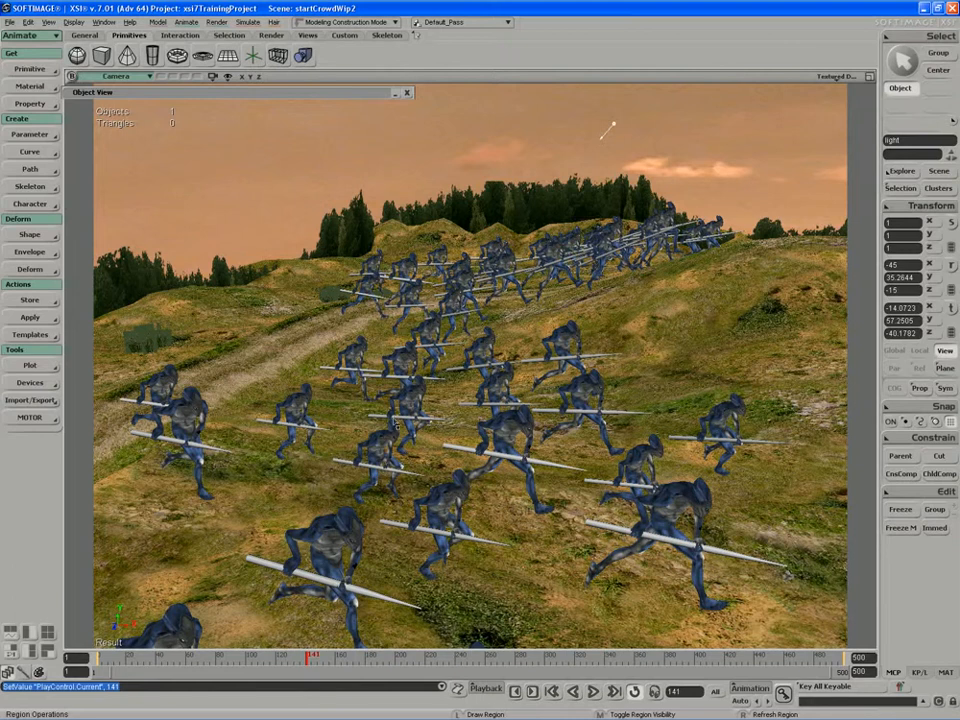
pyautogui.press('space')
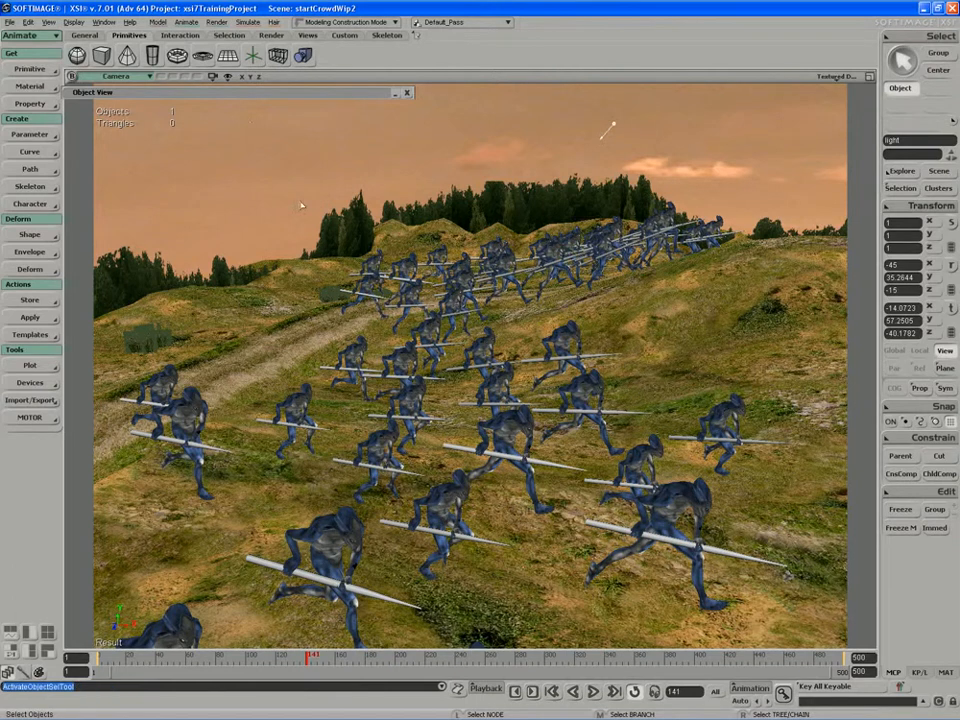
# Select the pointcloud and set the Emit In Place rate to 1000 in its ICE tree.
pyautogui.click(450, 502)
pyautogui.press('8')
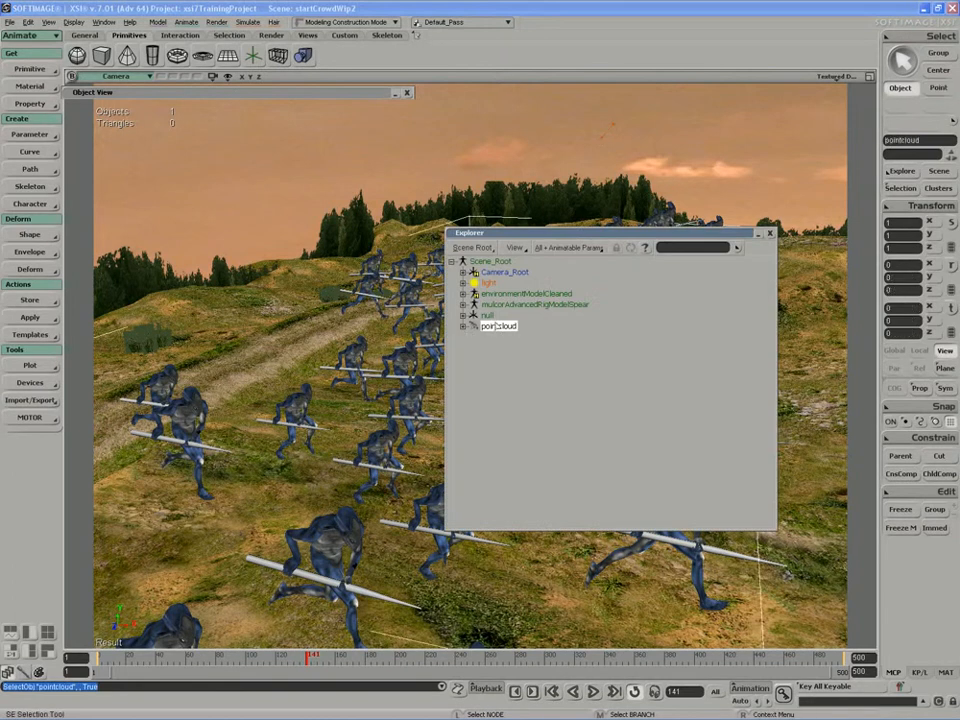
pyautogui.hotkey('alt', '9')
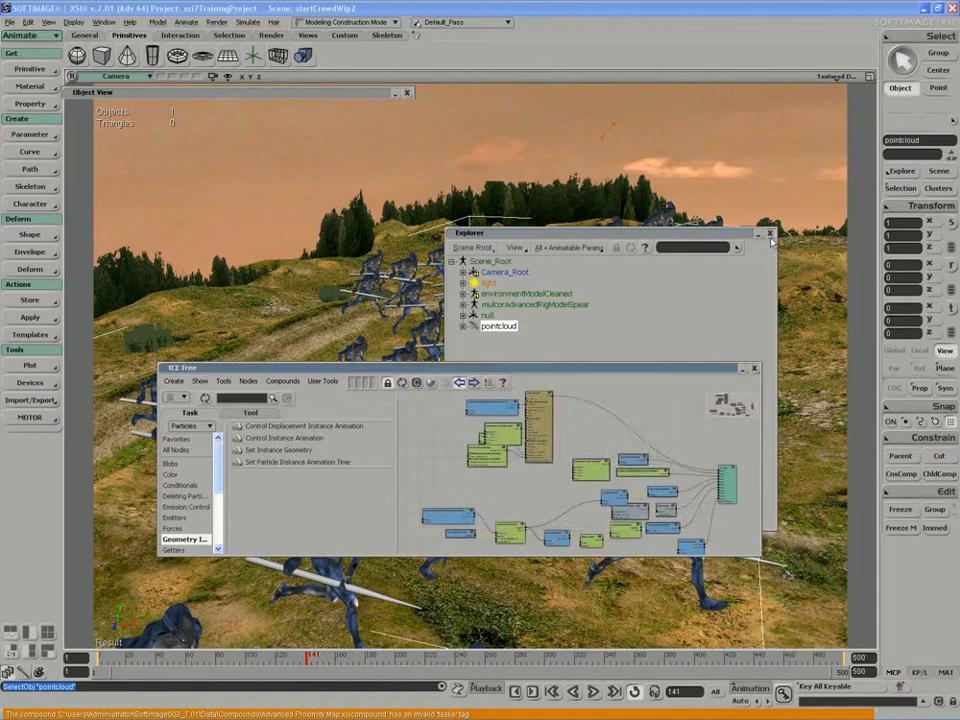
pyautogui.press('8')
pyautogui.doubleClick(535, 414)
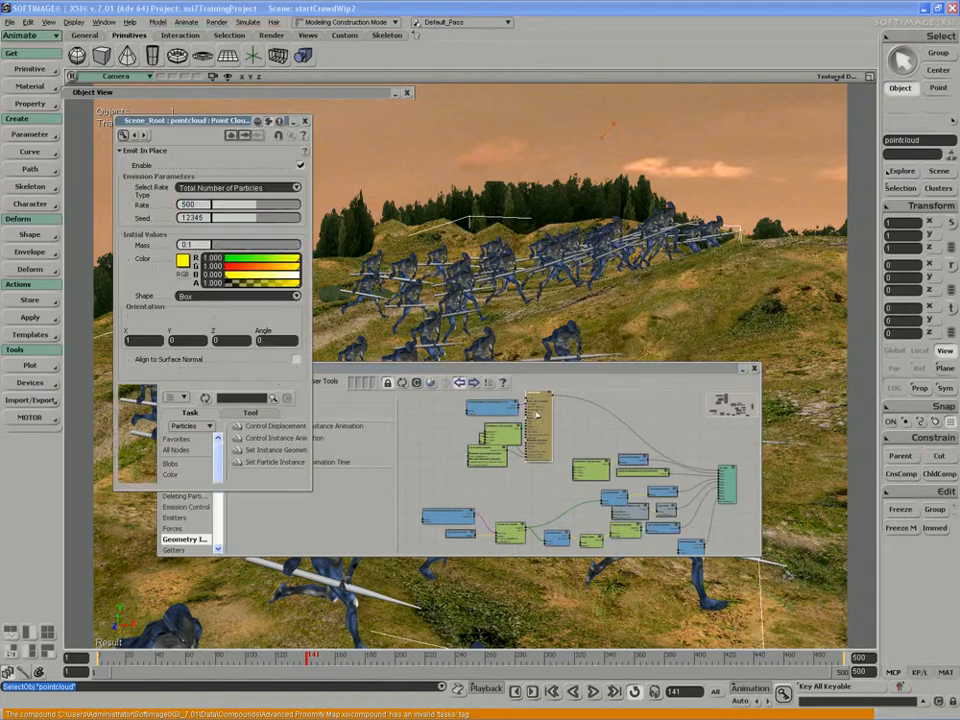
pyautogui.write('1000')
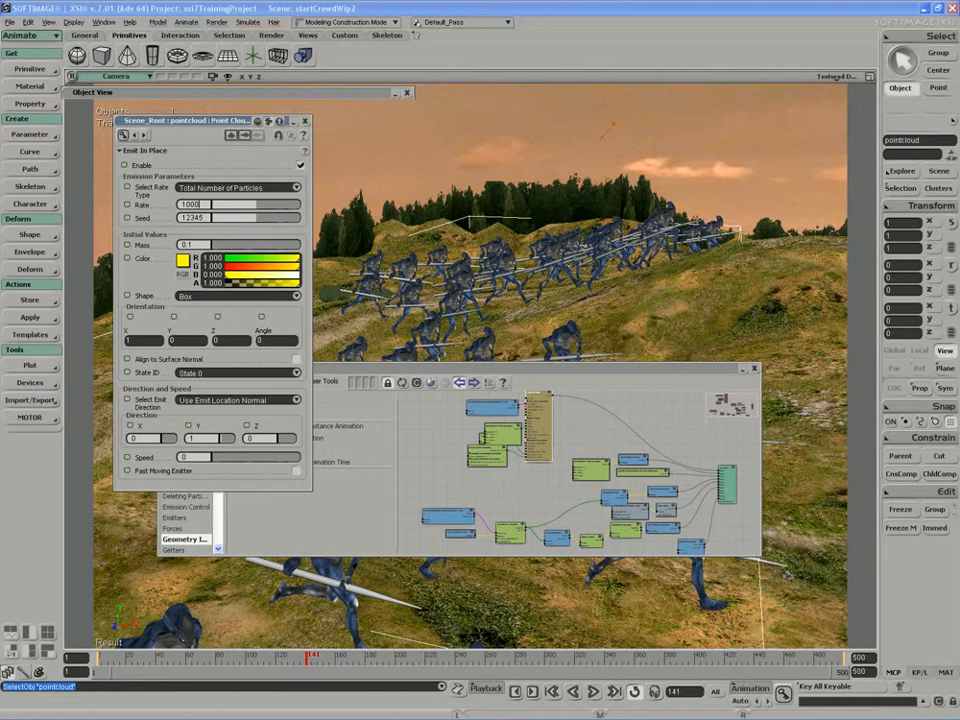
pyautogui.press('Return')
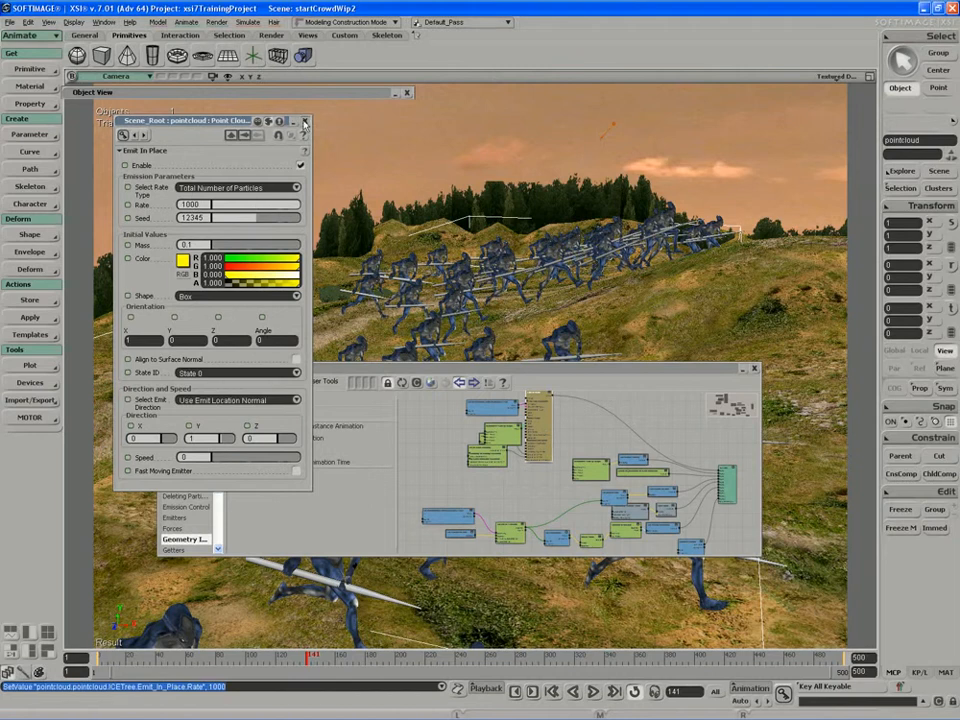
pyautogui.click(754, 368)
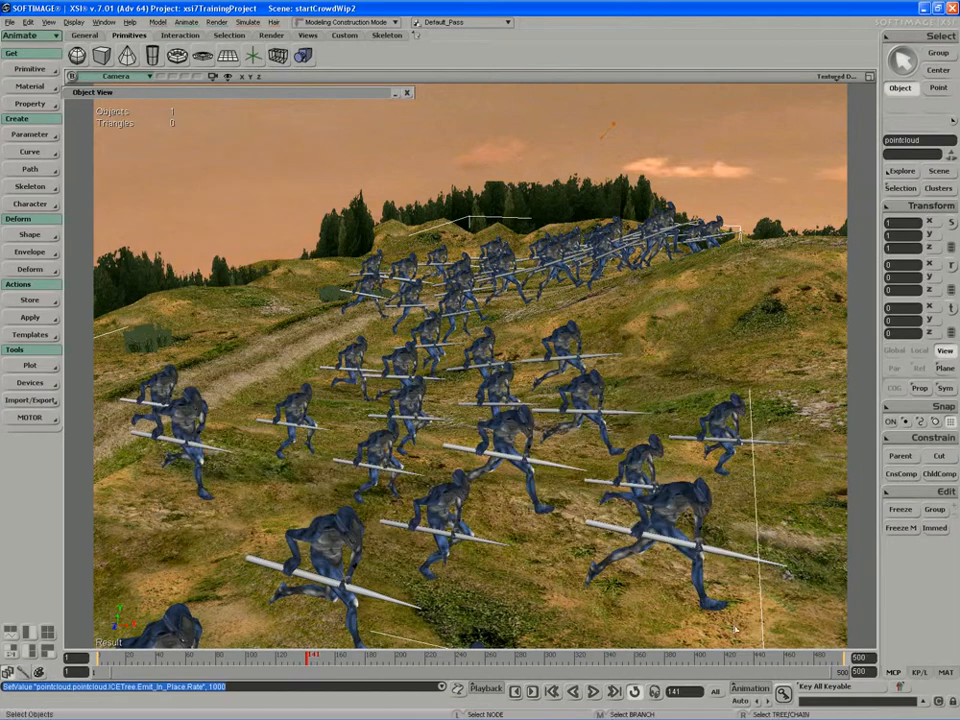
# Go to frame 2 and look over the crowd's starting positions along the path from higher angles.
pyautogui.write('2')
pyautogui.press('Return')
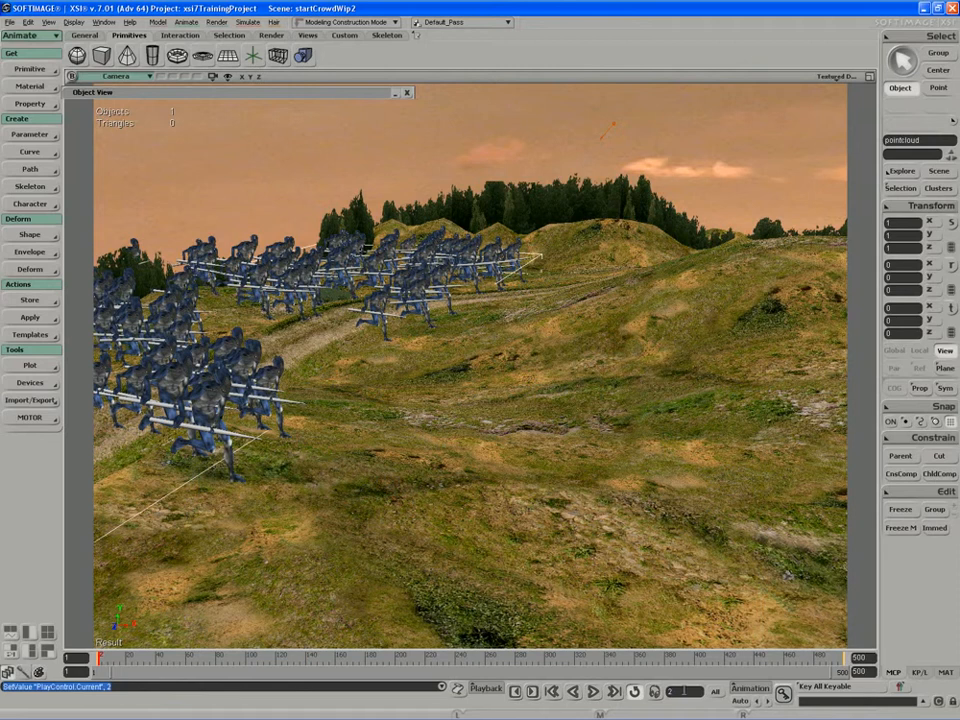
pyautogui.press('s')
pyautogui.moveTo(560, 484); pyautogui.dragTo(510, 433, button='right')
pyautogui.press('s')
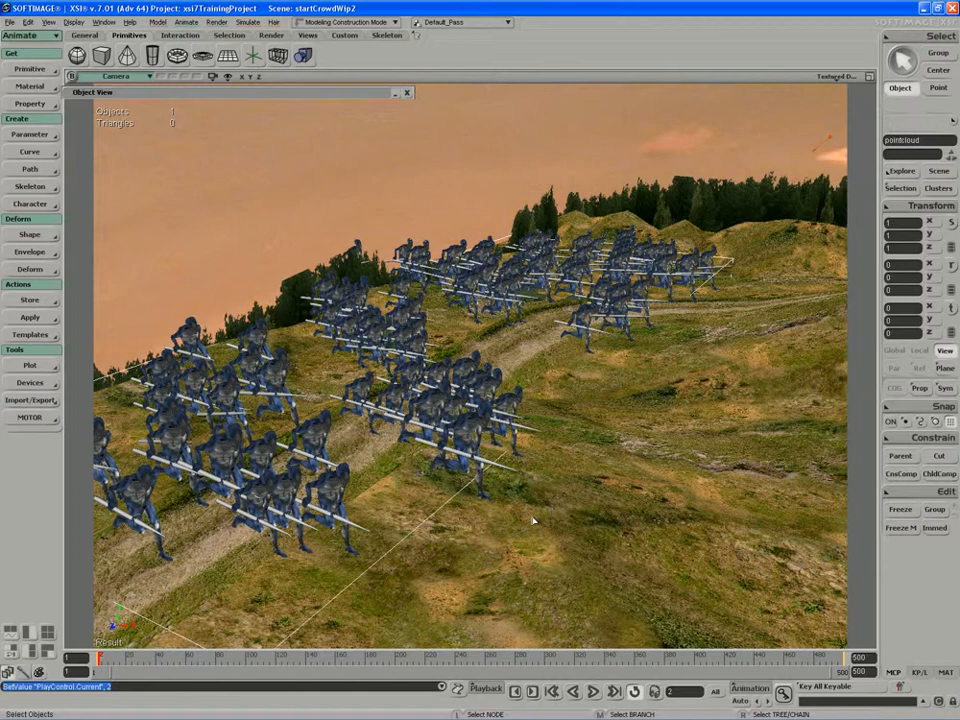
pyautogui.press('s')
pyautogui.moveTo(378, 340); pyautogui.dragTo(348, 398, button='right')
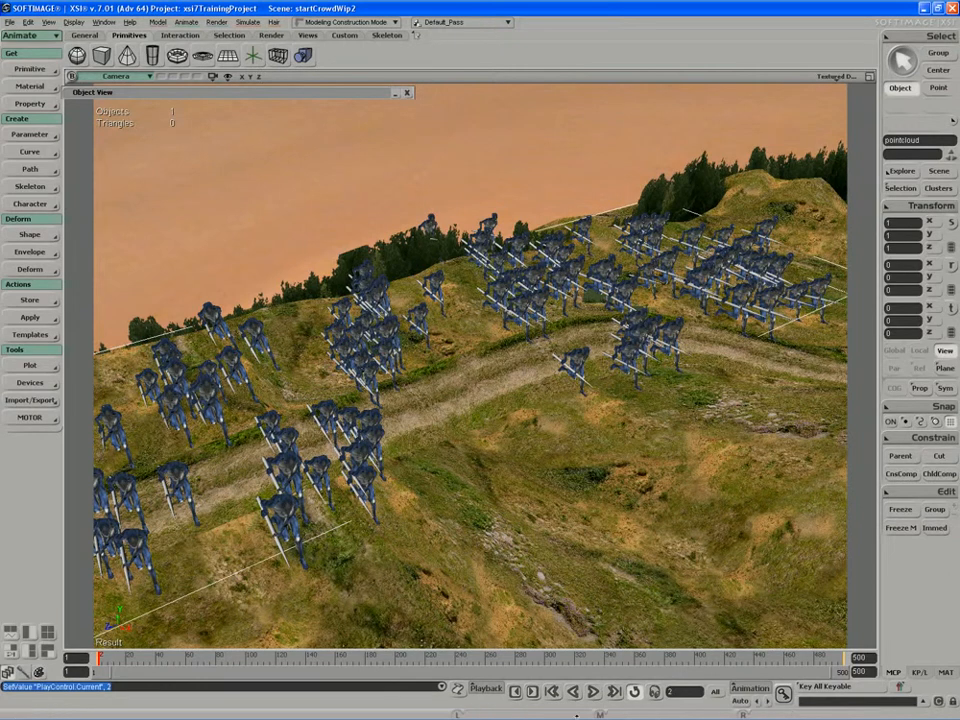
pyautogui.press('s')
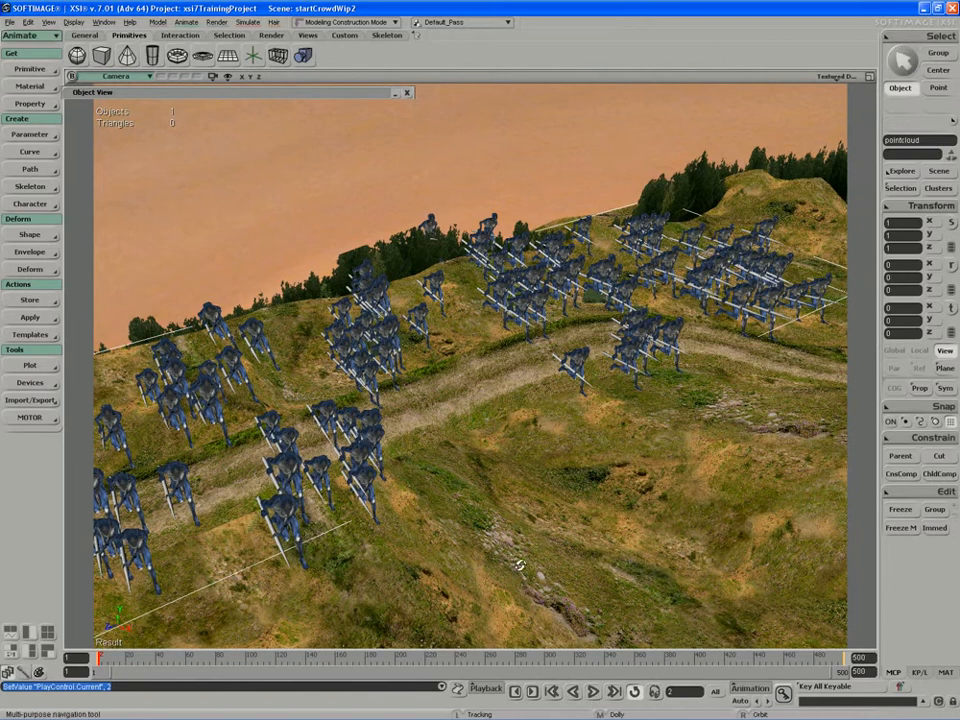
pyautogui.moveTo(375, 465); pyautogui.dragTo(468, 470, button='right')
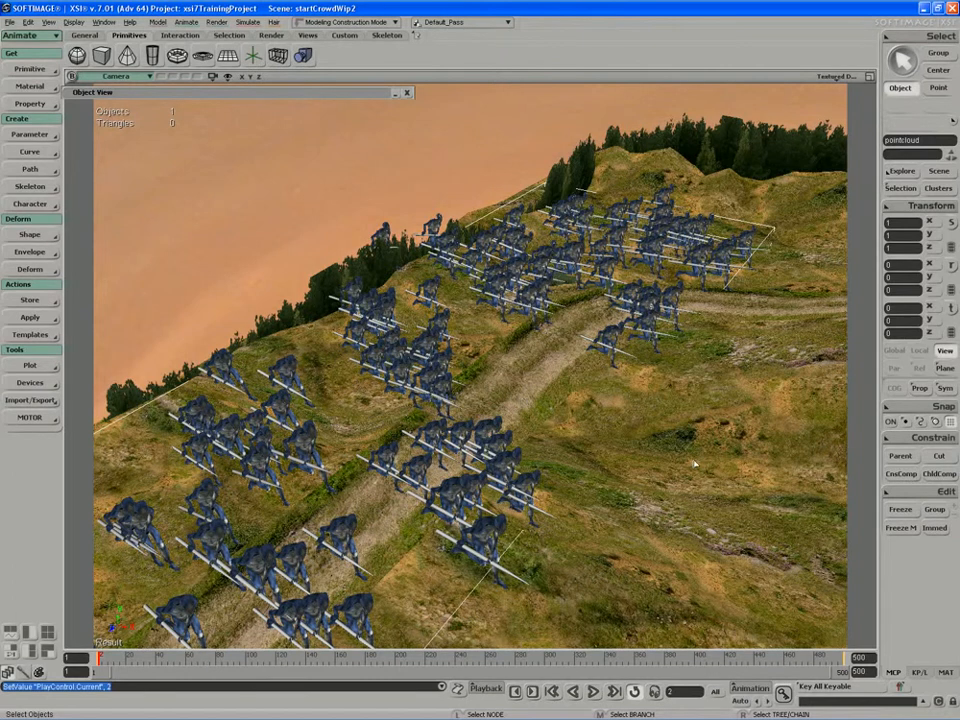
# Select the grassPath terrain and make its mulcorEmiterWM weight map active for painting.
pyautogui.click(665, 423)
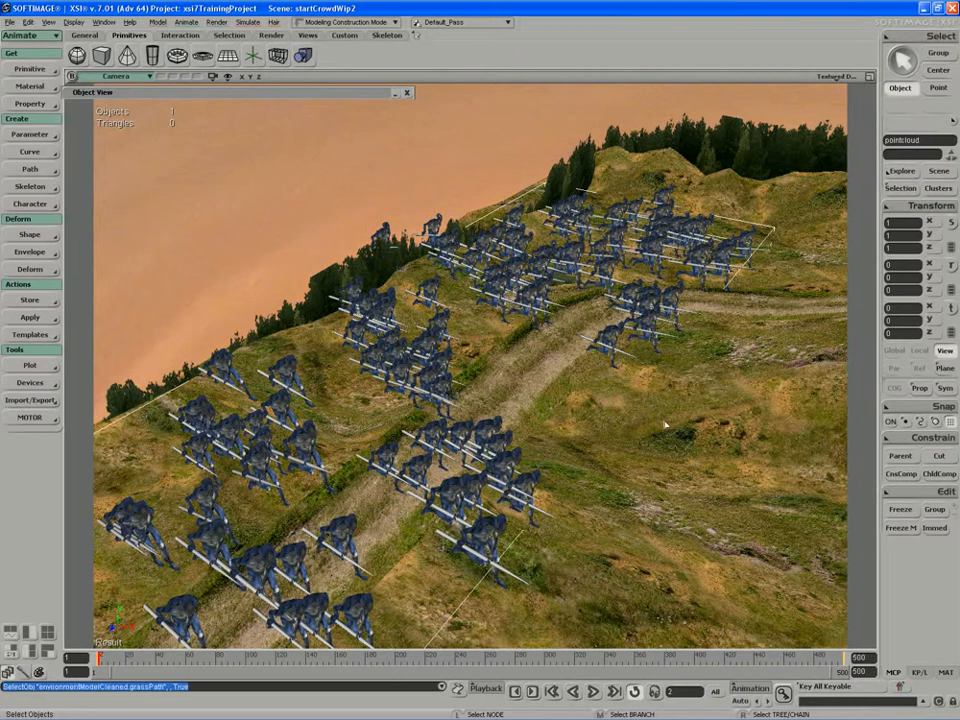
pyautogui.press('w')
pyautogui.scroll(-2, 585, 419)
pyautogui.scroll(-3, 587, 423)
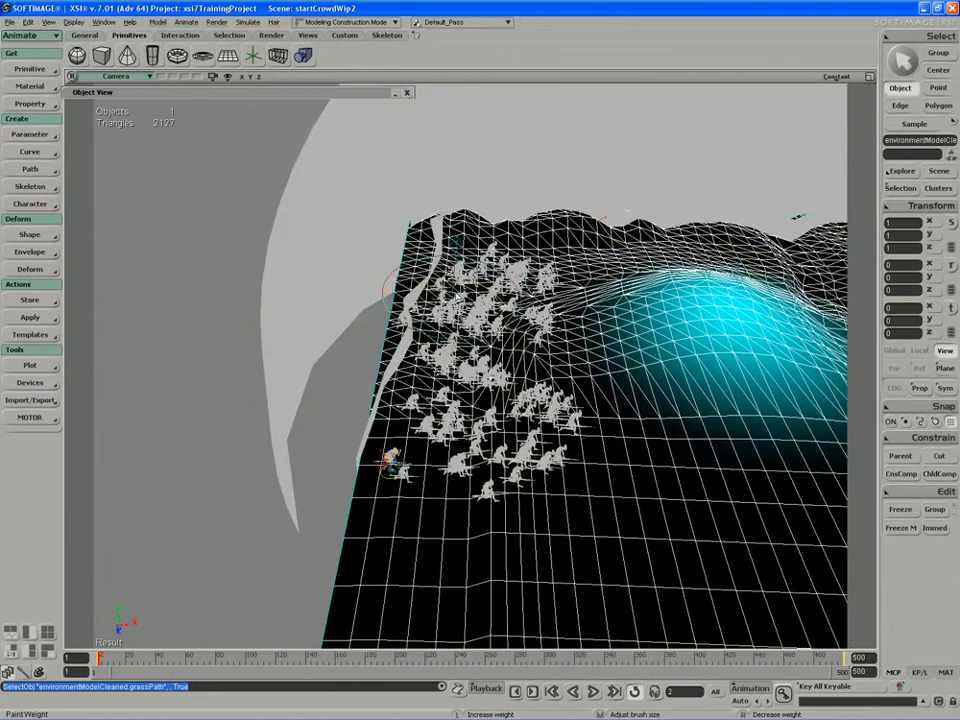
pyautogui.press('space')
pyautogui.click(901, 188)
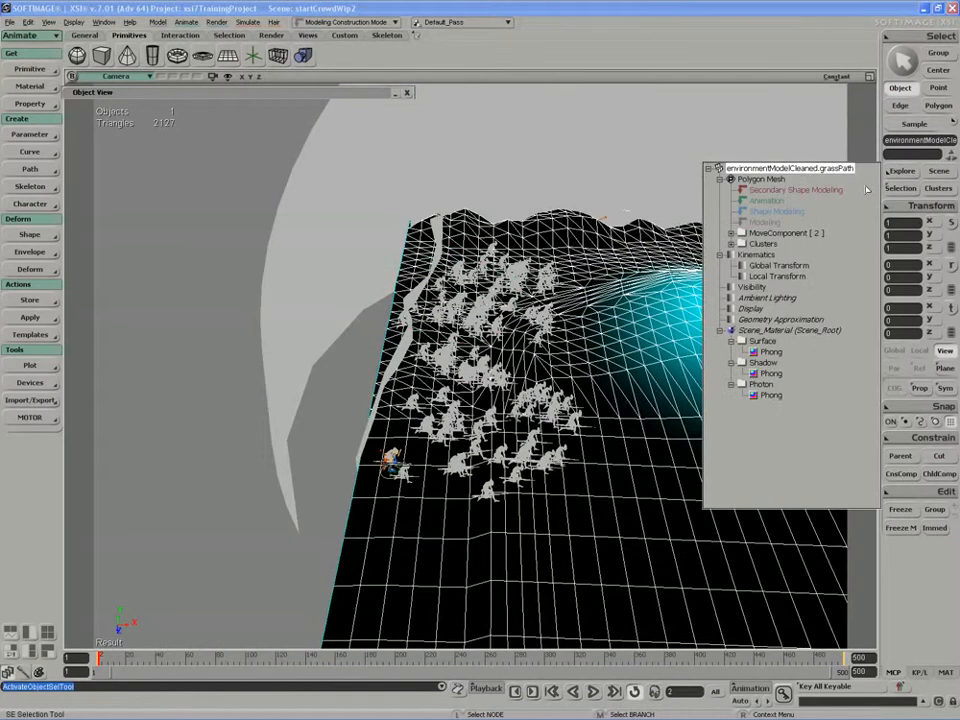
pyautogui.click(731, 243)
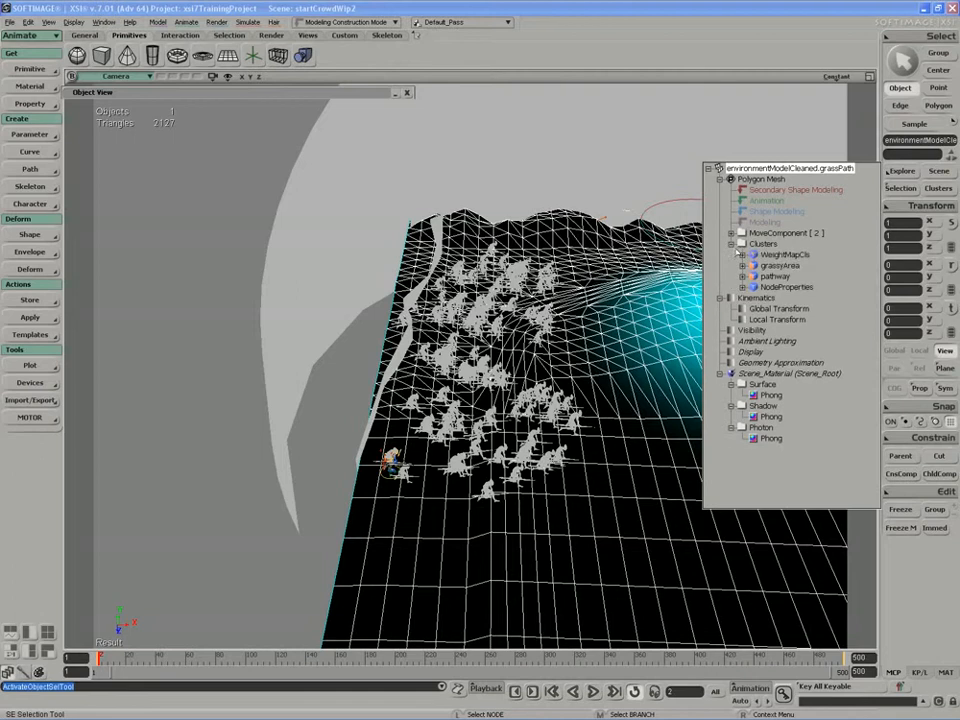
pyautogui.click(753, 265)
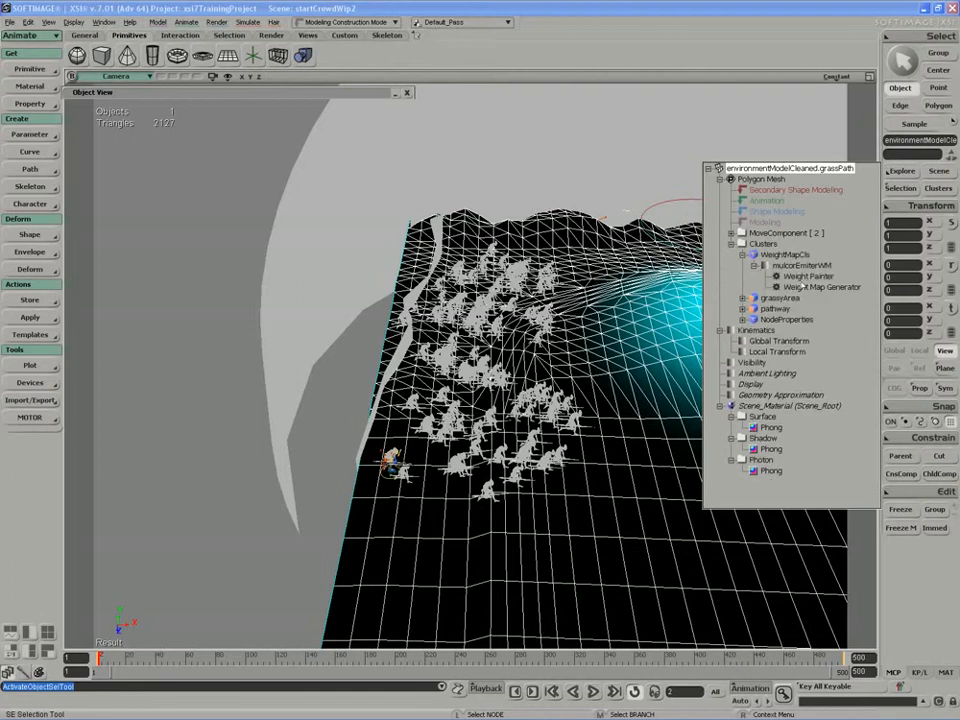
pyautogui.click(792, 266)
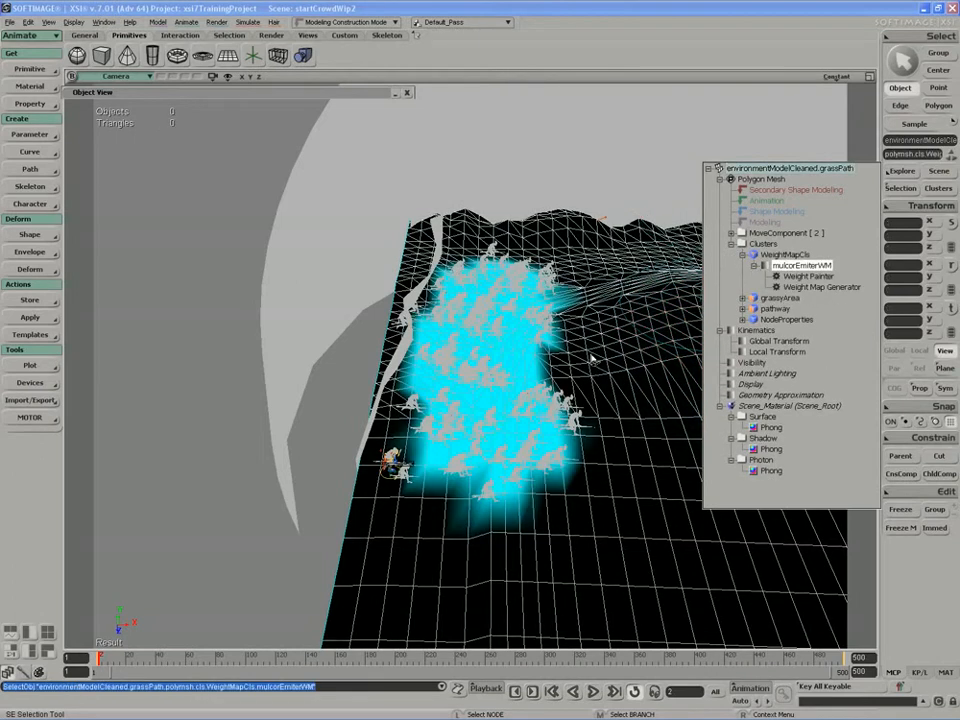
pyautogui.click(165, 504)
# Paint extra weight onto the mulcorEmiterWM map beside the crowd, extending the emission area across the path.
pyautogui.press('s')
pyautogui.moveTo(337, 480); pyautogui.dragTo(390, 450, button='right')
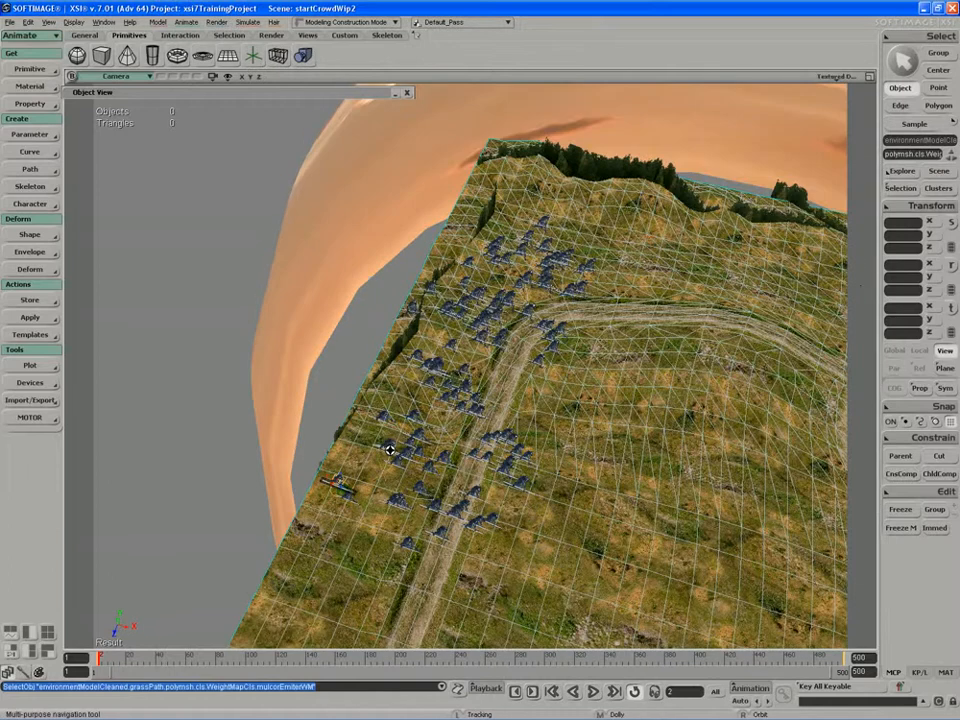
pyautogui.press('w')
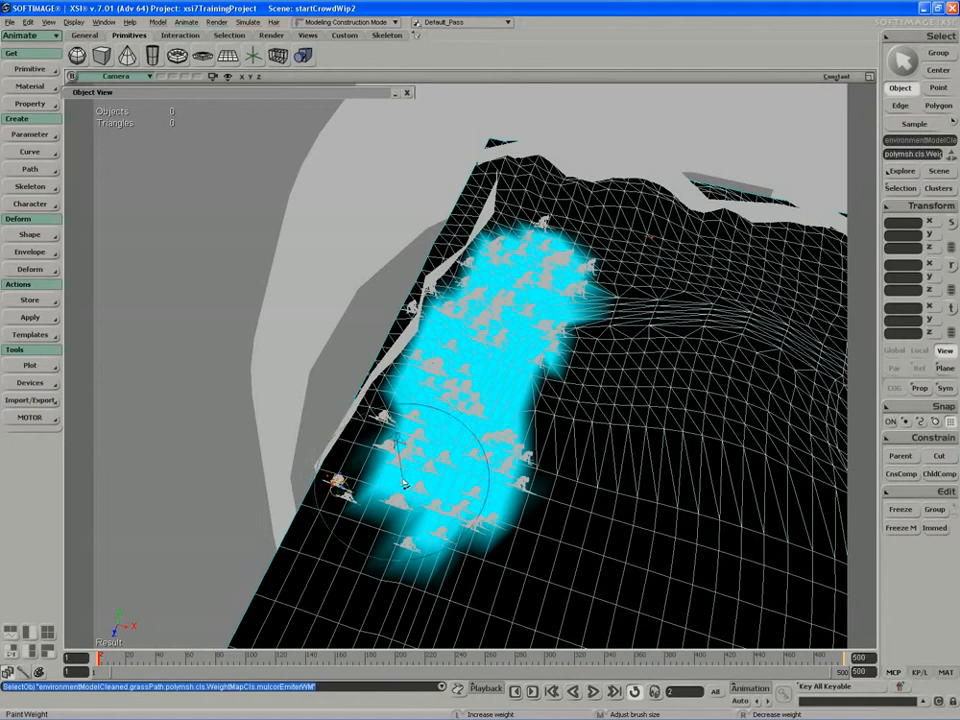
pyautogui.moveTo(557, 388)
pyautogui.mouseDown()
pyautogui.moveTo(589, 381)
pyautogui.moveTo(568, 386)
pyautogui.moveTo(560, 428)
pyautogui.mouseUp()
pyautogui.press('s')
pyautogui.moveTo(540, 393); pyautogui.dragTo(536, 454, button='right')
pyautogui.press('s')
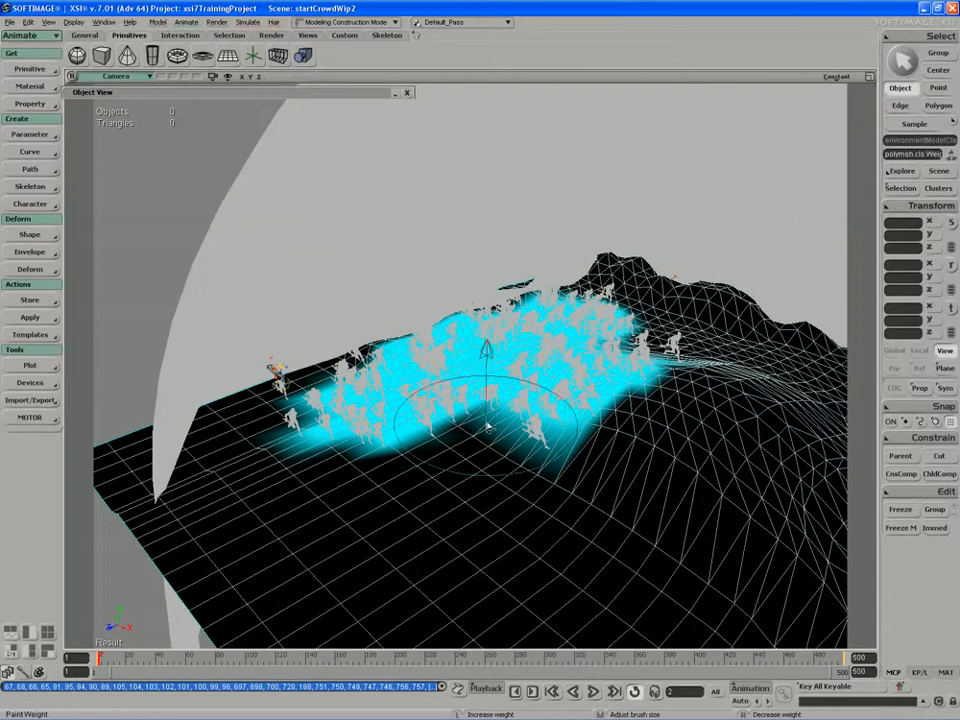
# Lower the weight paint brush's opacity to about 17.1.
pyautogui.press('s')
pyautogui.moveTo(488, 427); pyautogui.dragTo(512, 375, button='right')
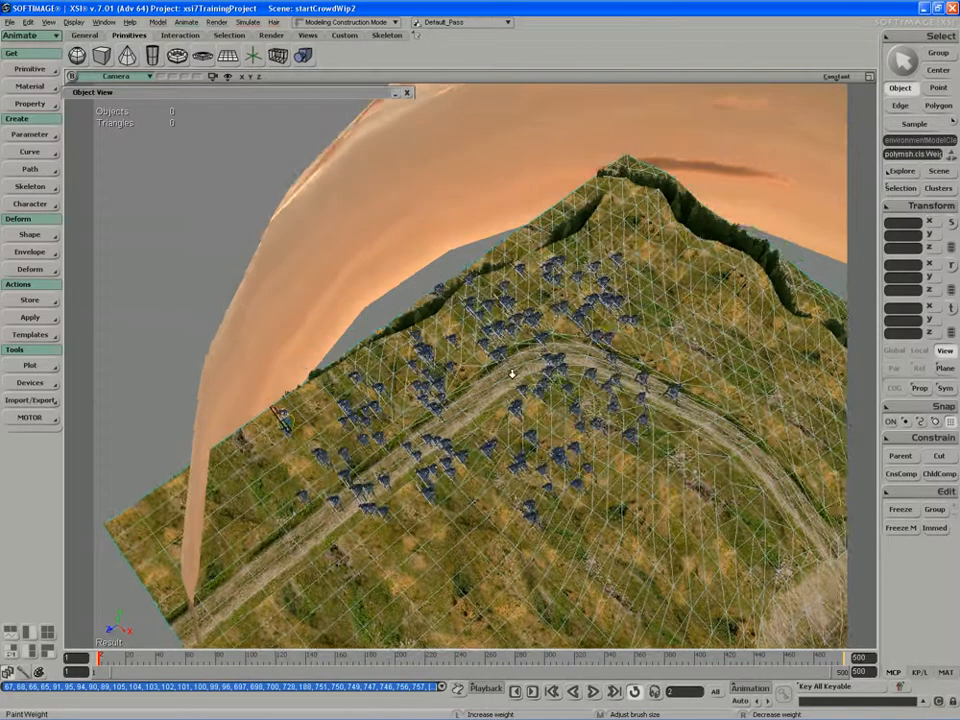
pyautogui.moveTo(512, 375)
pyautogui.mouseDown(button='middle')
pyautogui.moveTo(411, 416)
pyautogui.moveTo(505, 364)
pyautogui.mouseUp(button='middle')
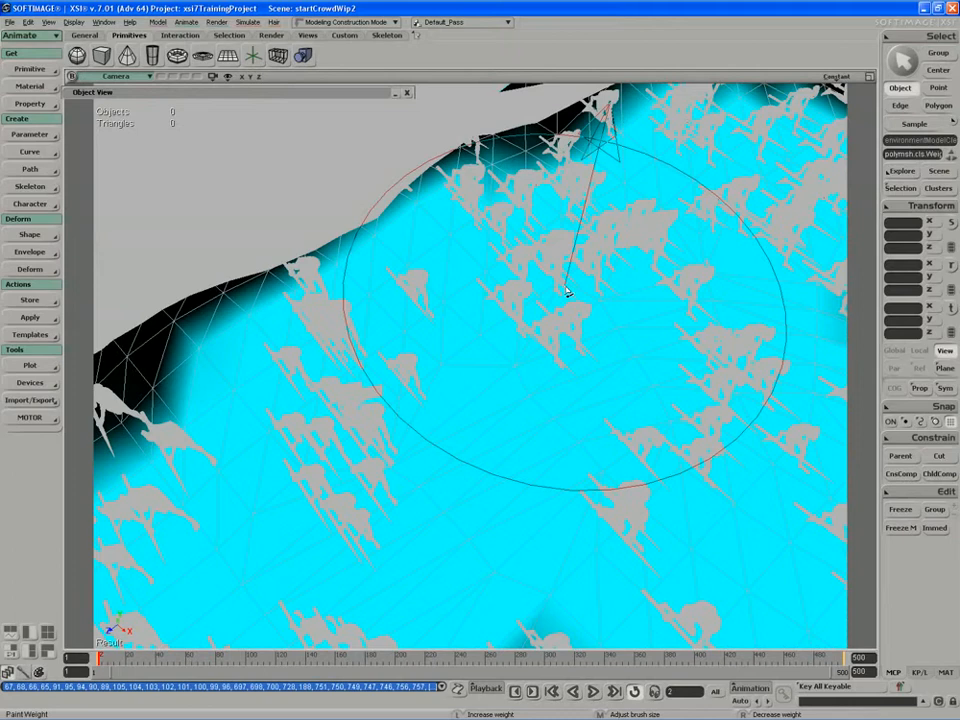
pyautogui.moveTo(578, 288); pyautogui.dragTo(564, 285, button='middle')
pyautogui.scroll(-2, 575, 285)
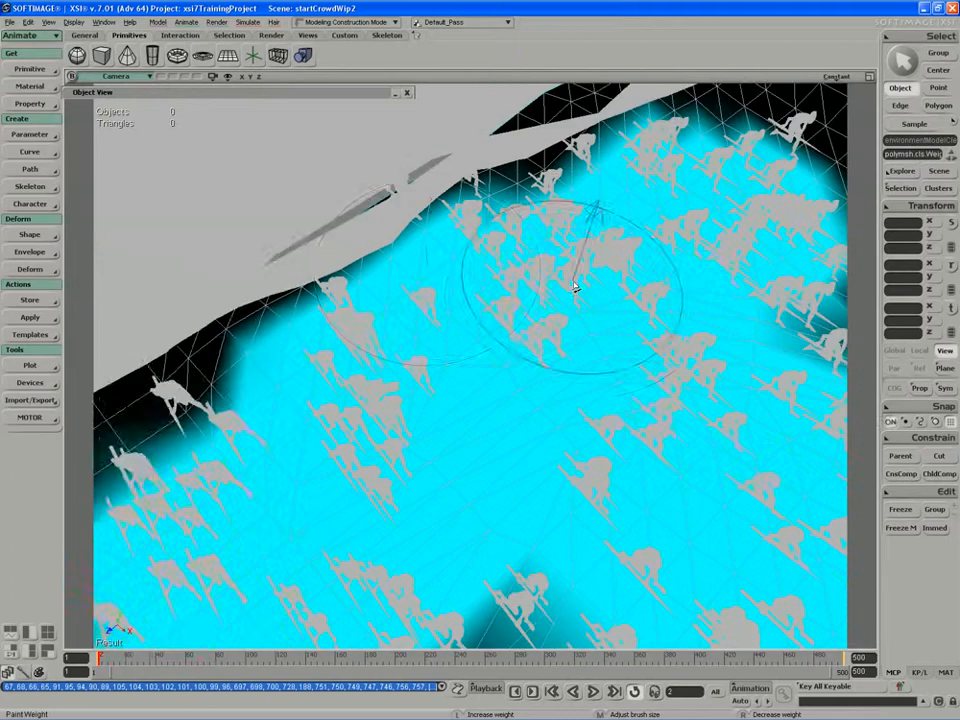
pyautogui.hotkey('ctrl', 'w')
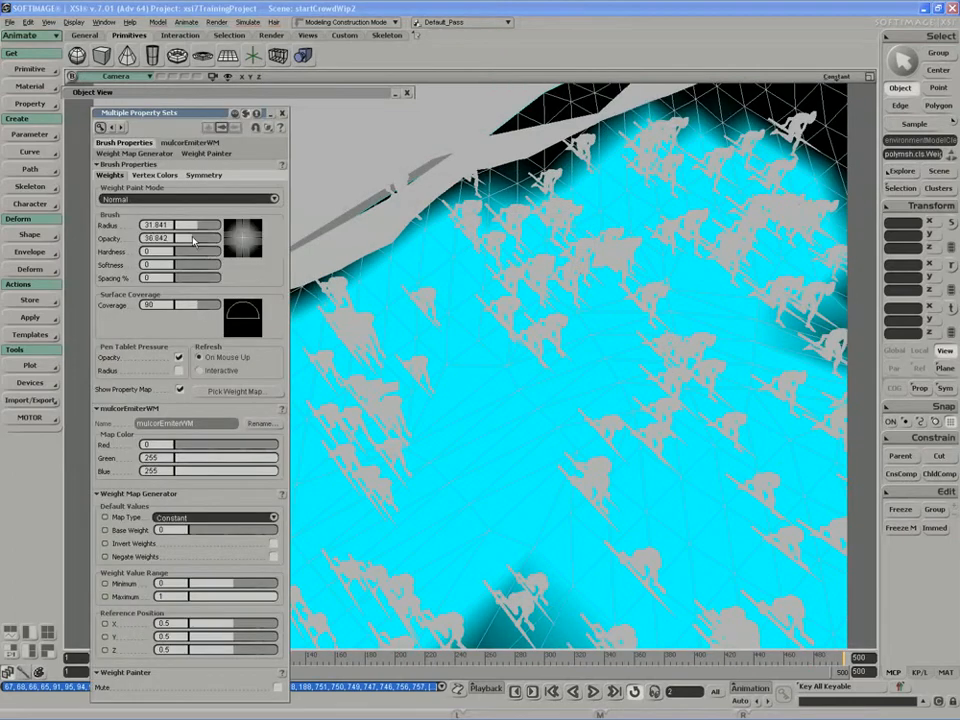
pyautogui.moveTo(193, 240); pyautogui.dragTo(183, 240)
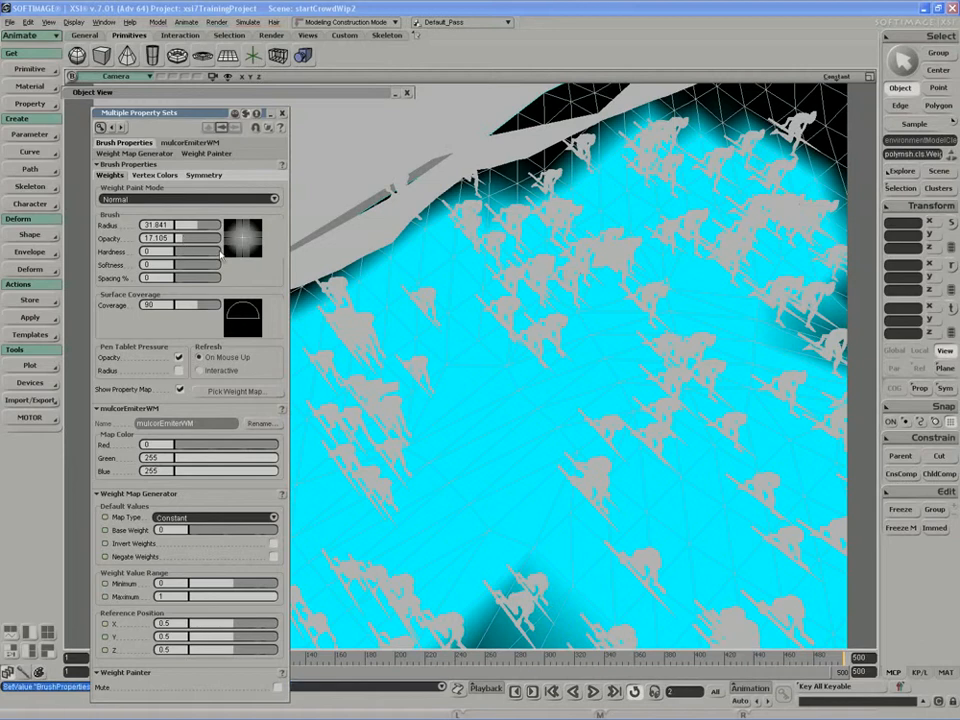
# Reduce the emitter weights at the hillside end of the painted area to thin out the runners there.
pyautogui.moveTo(545, 300)
pyautogui.mouseDown(button='right')
pyautogui.moveTo(573, 274)
pyautogui.moveTo(541, 268)
pyautogui.moveTo(531, 276)
pyautogui.moveTo(540, 290)
pyautogui.moveTo(502, 308)
pyautogui.moveTo(464, 301)
pyautogui.moveTo(531, 305)
pyautogui.moveTo(514, 261)
pyautogui.moveTo(543, 299)
pyautogui.mouseUp(button='right')
pyautogui.press('s')
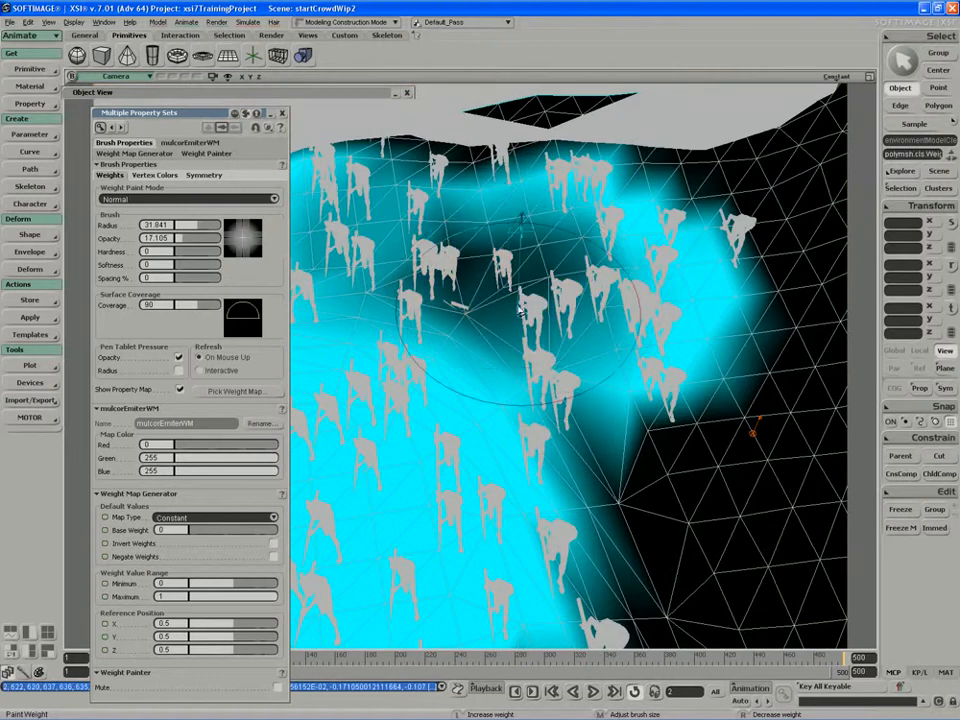
pyautogui.moveTo(615, 213); pyautogui.dragTo(590, 194, button='right')
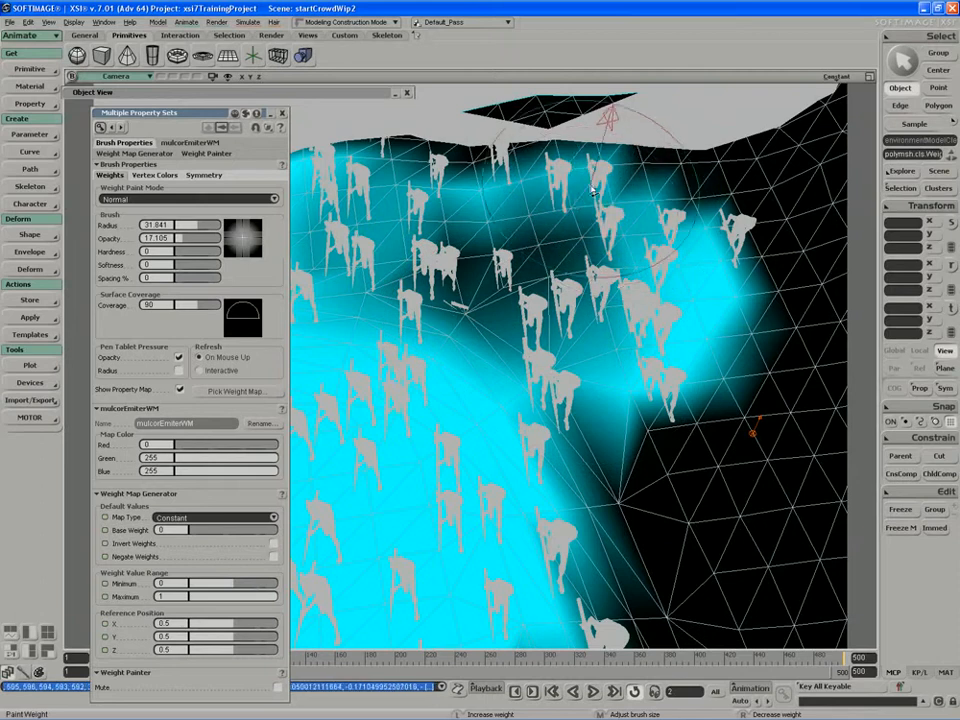
pyautogui.moveTo(636, 328)
pyautogui.mouseDown(button='right')
pyautogui.moveTo(645, 322)
pyautogui.moveTo(645, 334)
pyautogui.mouseUp(button='right')
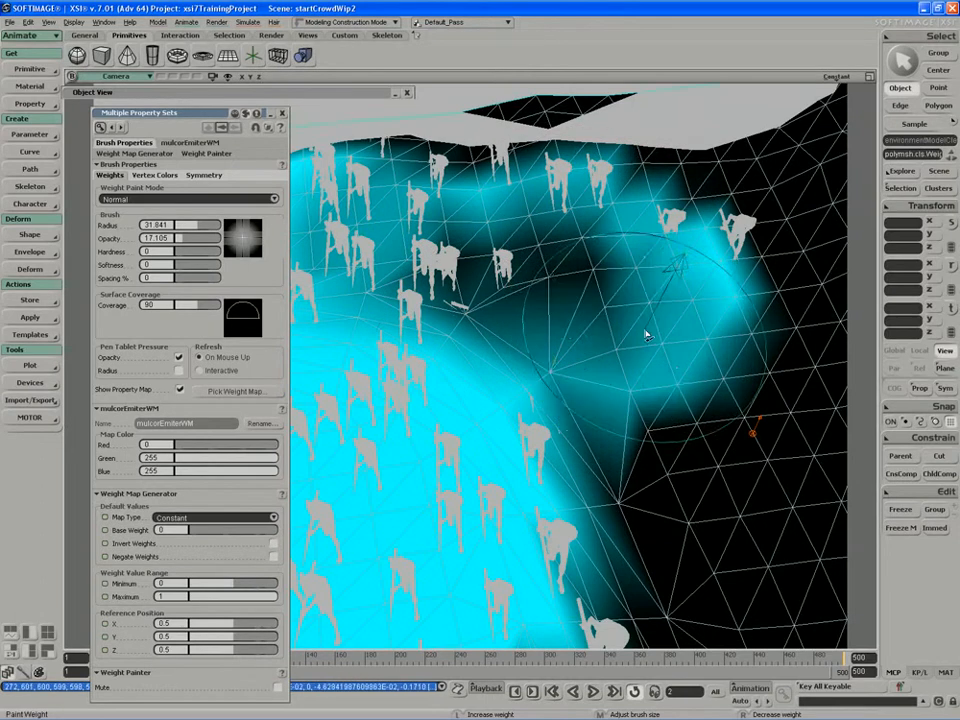
# Erase emitter weight around the dense cluster of runners in the middle of the painted area.
pyautogui.press('s')
pyautogui.moveTo(530, 358)
pyautogui.mouseDown(button='right')
pyautogui.moveTo(600, 339)
pyautogui.moveTo(633, 481)
pyautogui.moveTo(669, 478)
pyautogui.moveTo(561, 403)
pyautogui.moveTo(583, 403)
pyautogui.moveTo(551, 353)
pyautogui.mouseUp(button='right')
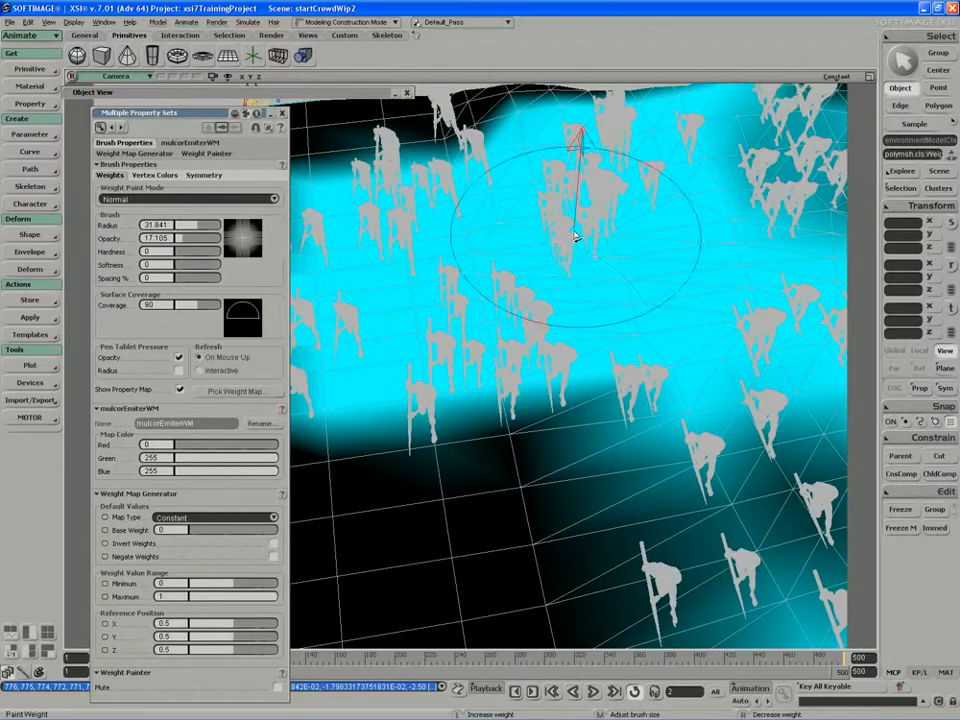
pyautogui.moveTo(574, 235); pyautogui.dragTo(580, 228, button='right')
pyautogui.rightClick(580, 228)
pyautogui.rightClick(579, 226)
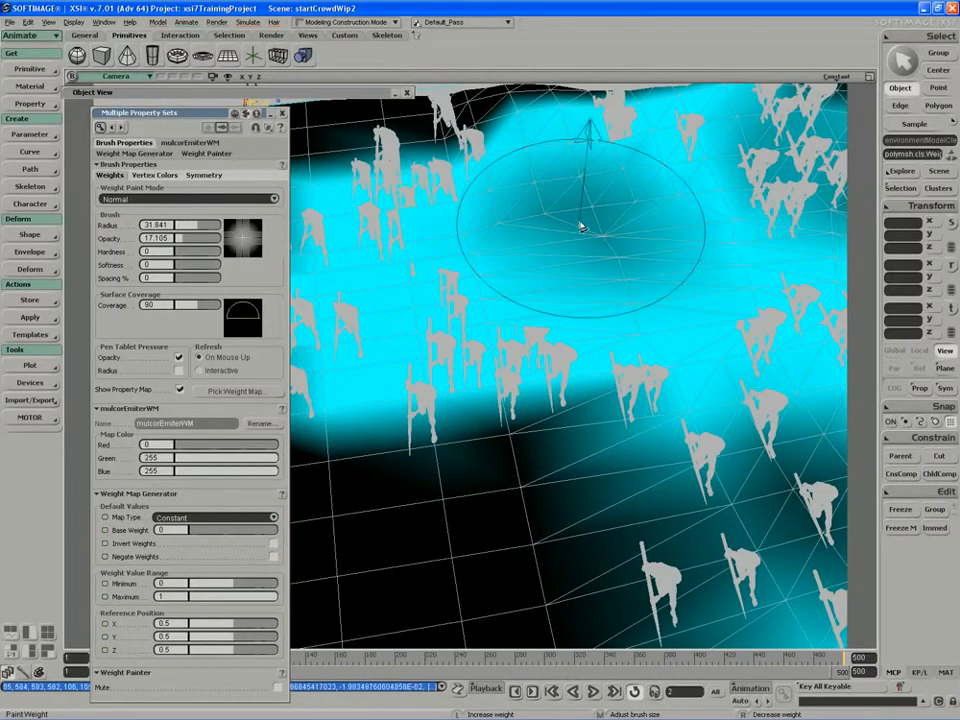
pyautogui.rightClick(581, 223)
pyautogui.rightClick(581, 237)
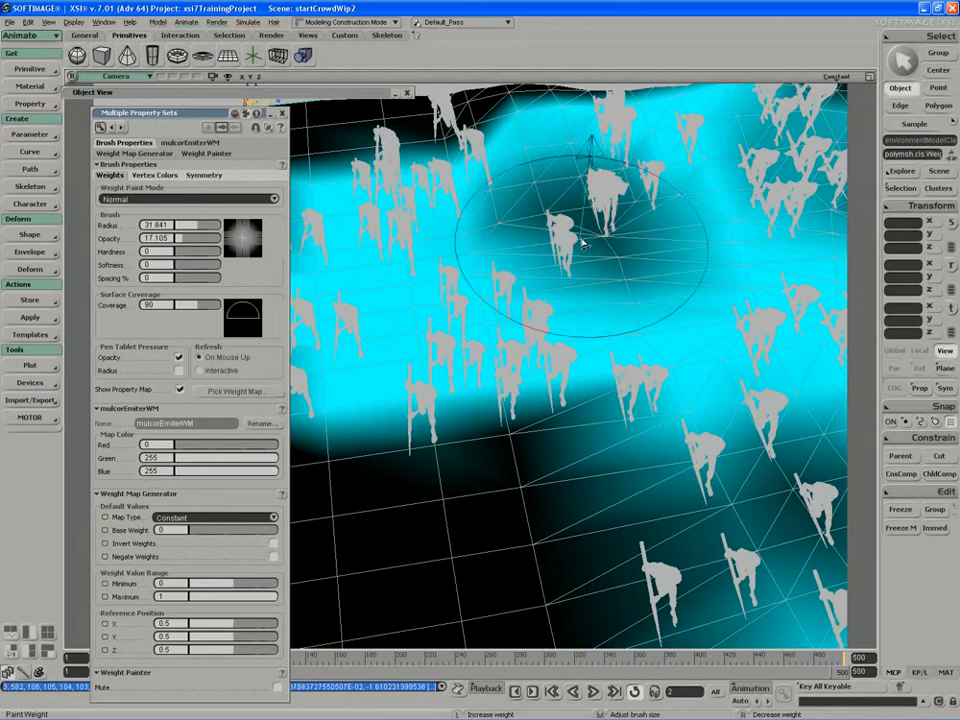
pyautogui.rightClick(597, 245)
pyautogui.press('s')
pyautogui.moveTo(597, 245); pyautogui.dragTo(584, 236, button='right')
pyautogui.rightClick(585, 200)
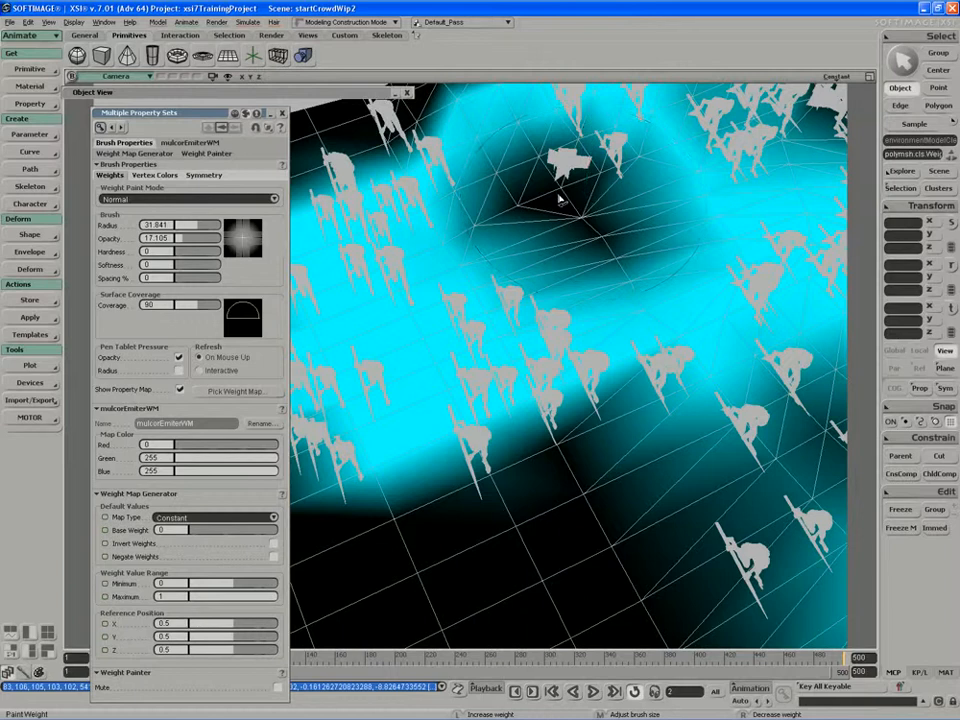
# Weaken the emitter weights unevenly along the crowd's outer edge and at the end near the original rig.
pyautogui.press('s')
pyautogui.moveTo(514, 203)
pyautogui.mouseDown()
pyautogui.moveTo(549, 218)
pyautogui.moveTo(609, 221)
pyautogui.mouseUp()
pyautogui.rightClick(493, 242)
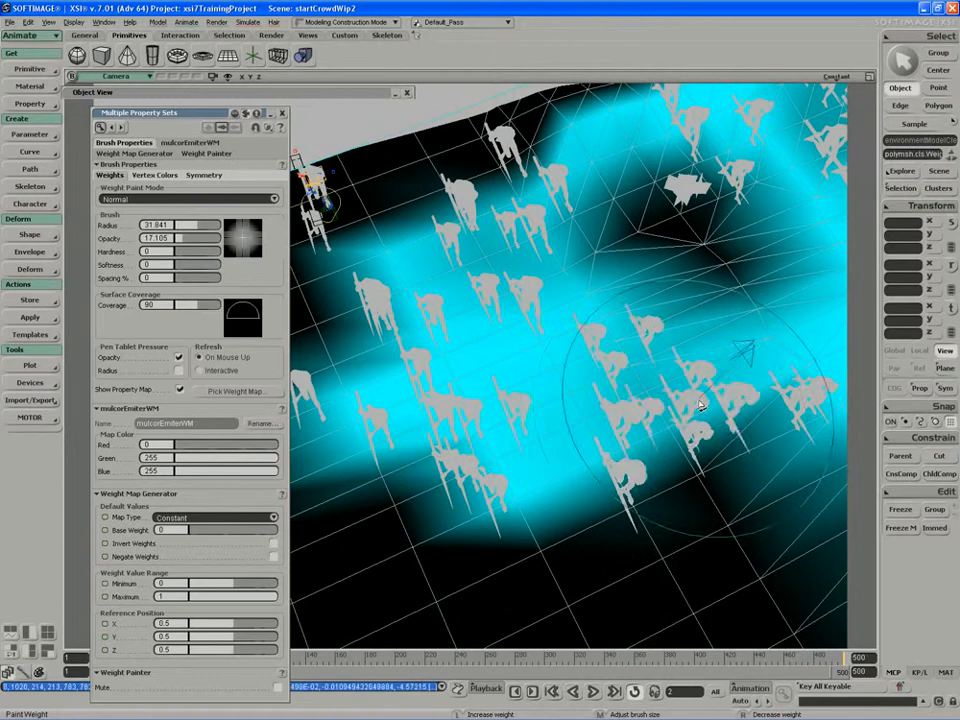
pyautogui.moveTo(545, 410); pyautogui.dragTo(512, 394, button='right')
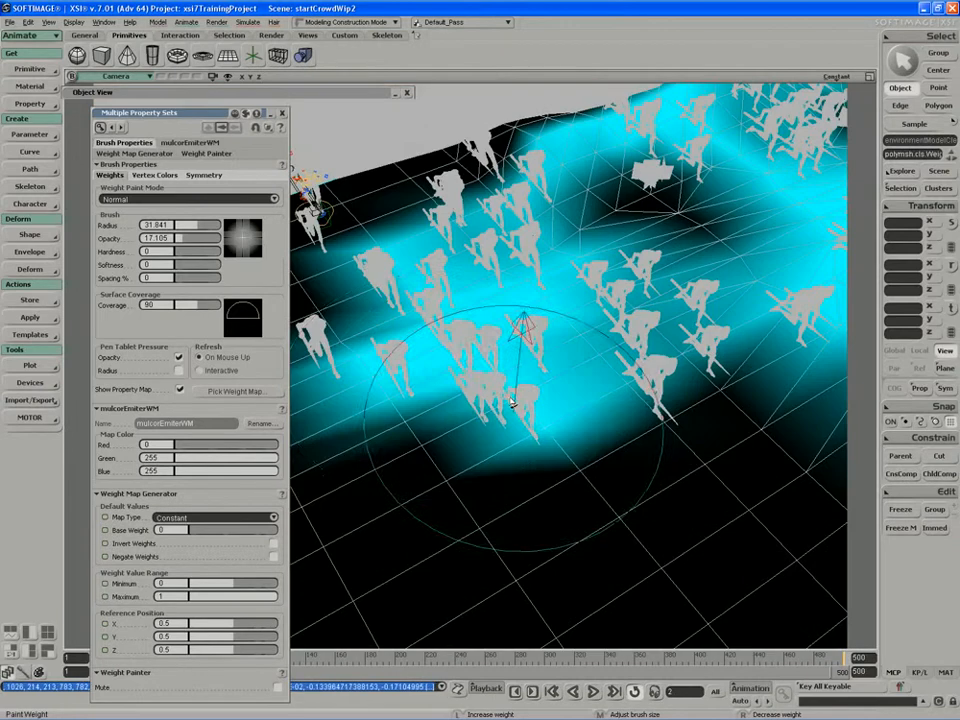
pyautogui.rightClick(505, 391)
pyautogui.moveTo(428, 378)
pyautogui.mouseDown()
pyautogui.moveTo(477, 385)
pyautogui.moveTo(424, 373)
pyautogui.mouseUp()
pyautogui.rightClick(471, 316)
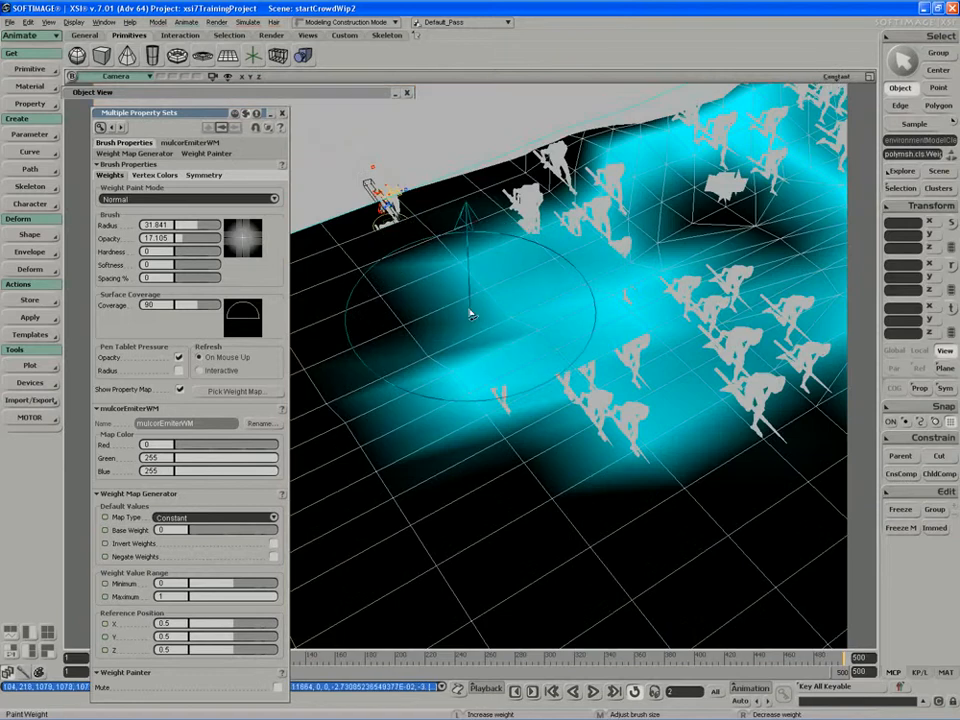
# Reduce the emitter weights in the patch between the original rig and the foreground runners to thin the crowd there.
pyautogui.rightClick(482, 322)
pyautogui.rightClick(493, 337)
pyautogui.rightClick(490, 333)
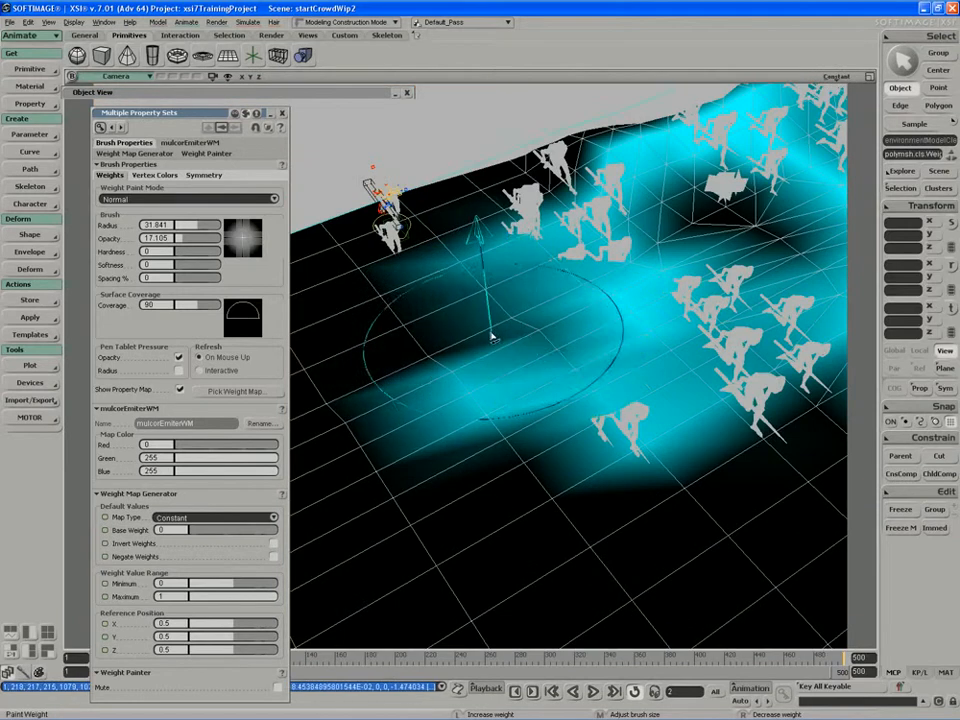
# Close the weight painting properties and the object view, and store a wide camera view of the crowd along the hillside road in the first view memo.
pyautogui.moveTo(514, 353); pyautogui.dragTo(500, 342, button='right')
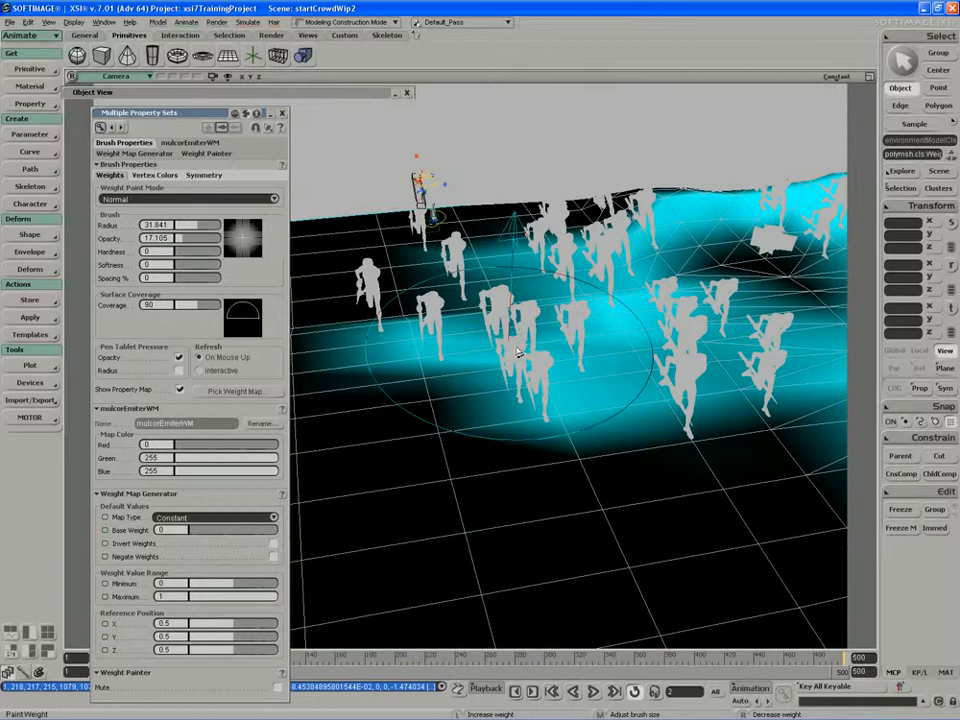
pyautogui.moveTo(518, 352); pyautogui.dragTo(552, 362, button='middle')
pyautogui.moveTo(520, 363); pyautogui.dragTo(411, 371, button='right')
pyautogui.moveTo(555, 362); pyautogui.dragTo(458, 367)
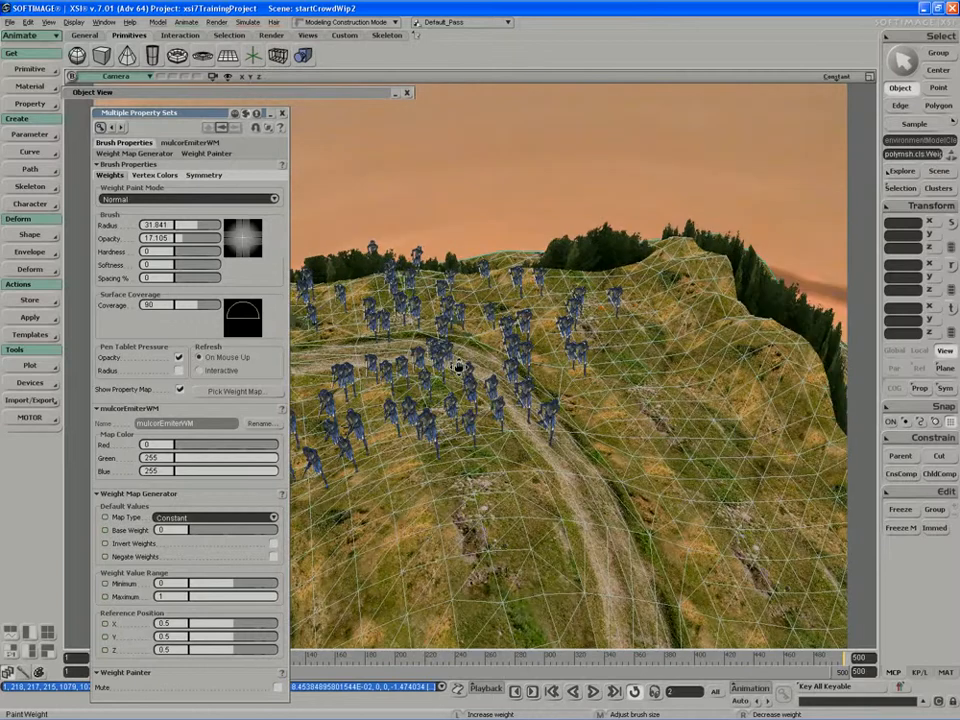
pyautogui.moveTo(458, 367); pyautogui.dragTo(433, 341, button='right')
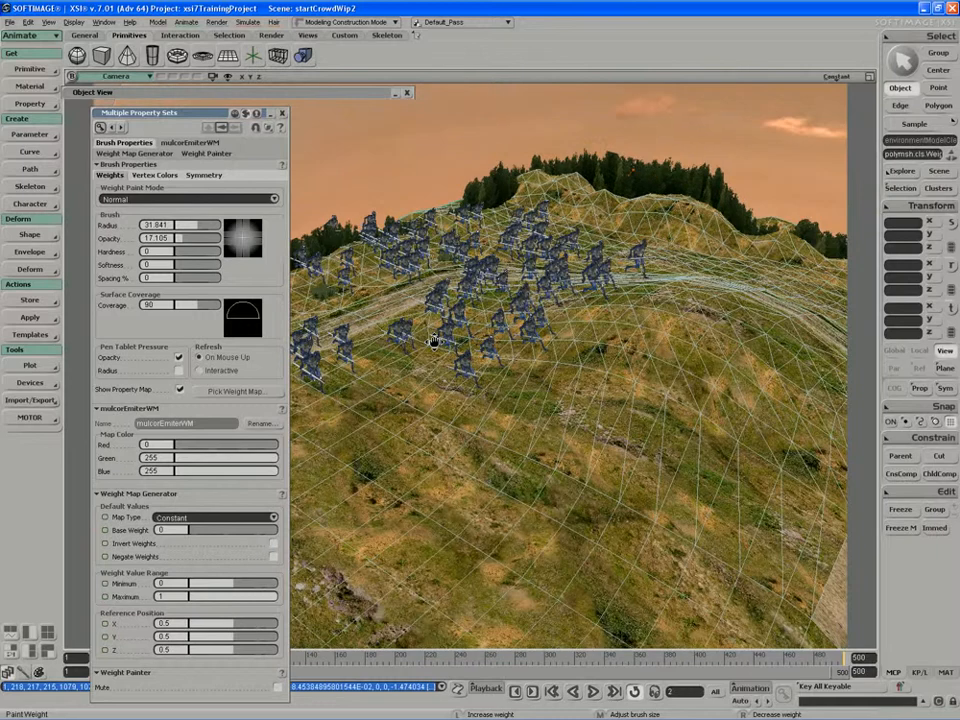
pyautogui.moveTo(434, 341); pyautogui.dragTo(387, 340)
pyautogui.press('space')
pyautogui.click(282, 113)
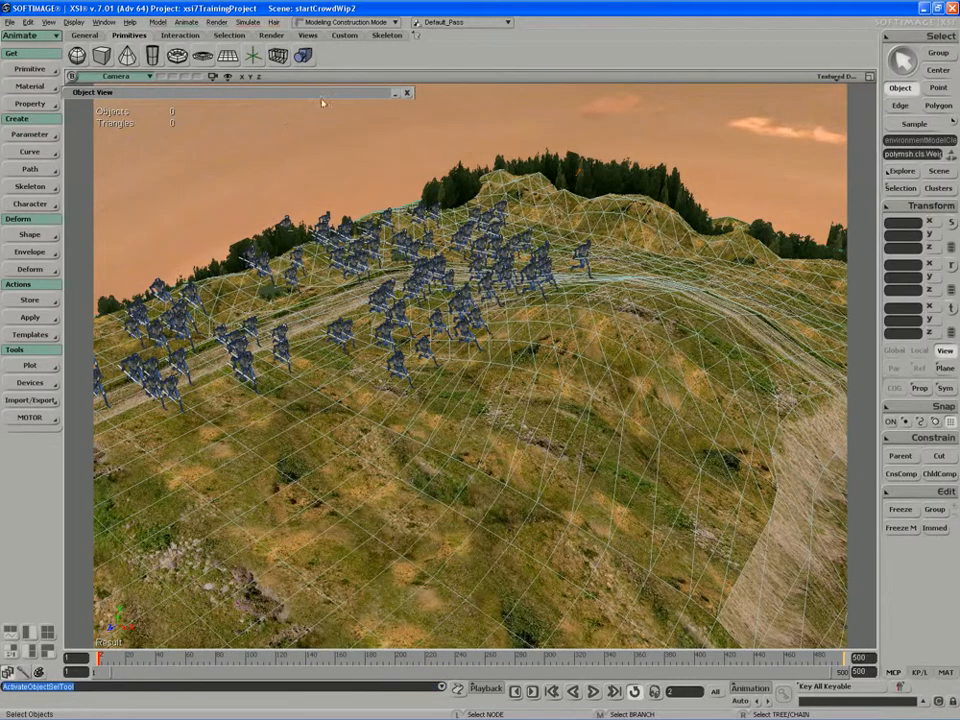
pyautogui.click(407, 93)
pyautogui.middleClick(162, 77)
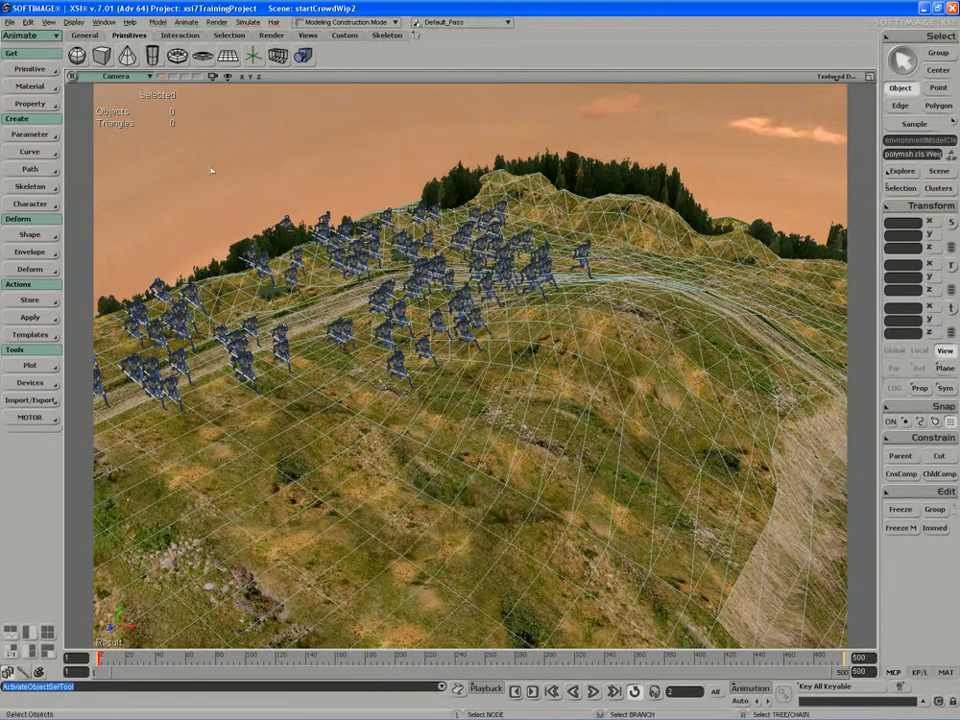